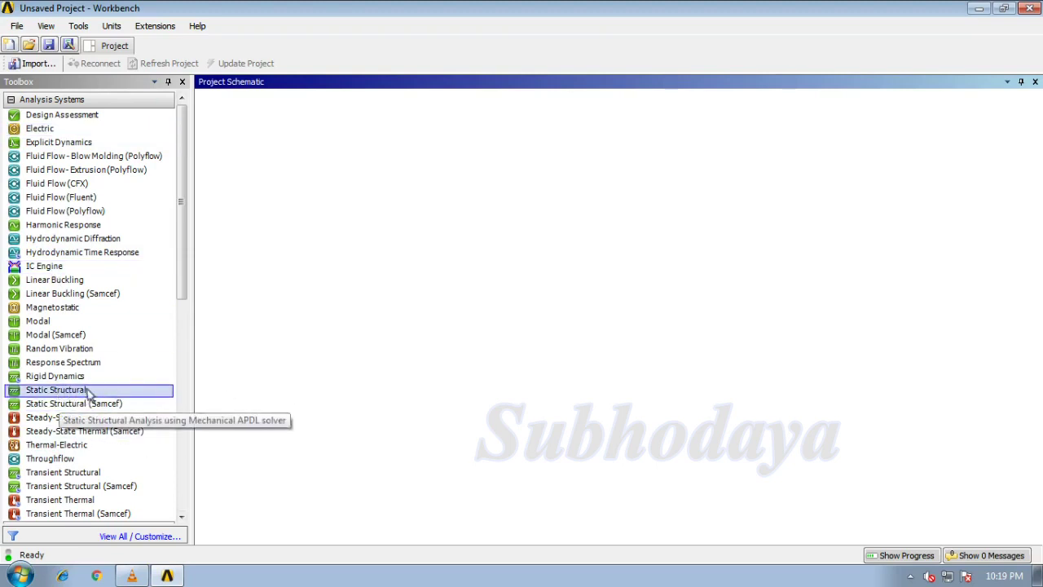
Step: Add a Static Structural analysis system and name it 'Cantilever'
double_click(103, 393)
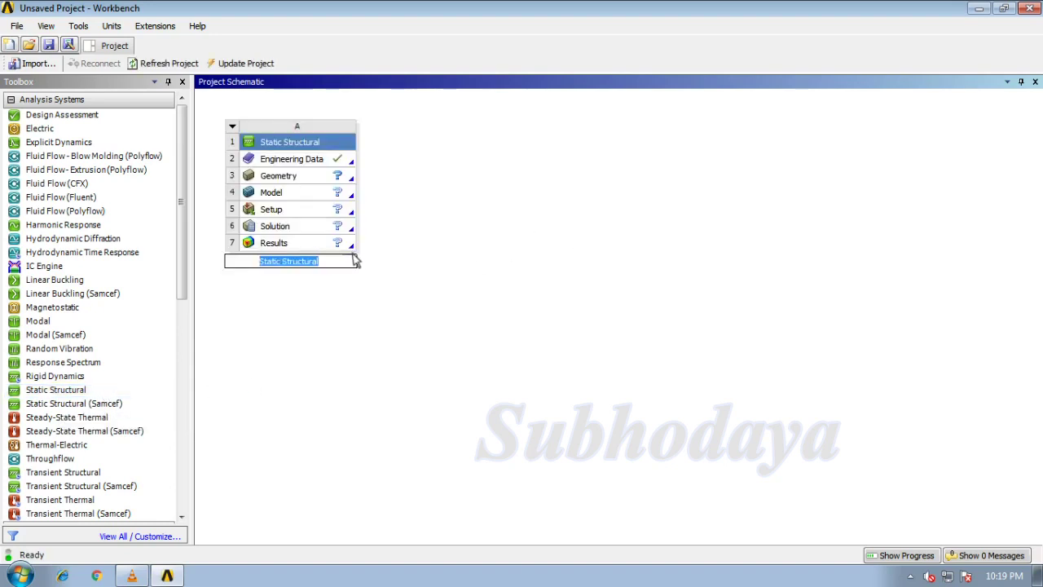
type("Ca")
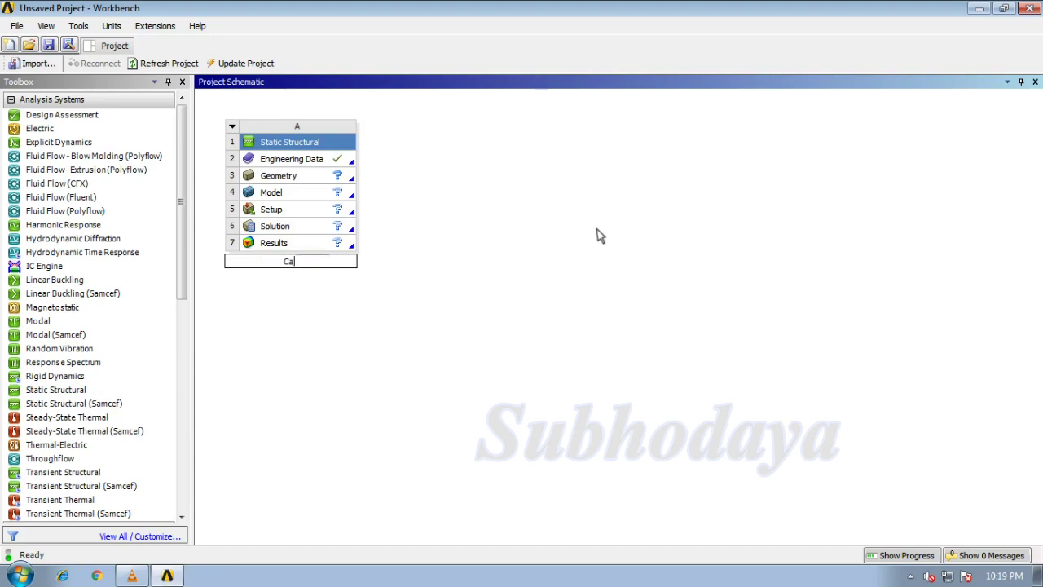
type("ntilever")
key("Return")
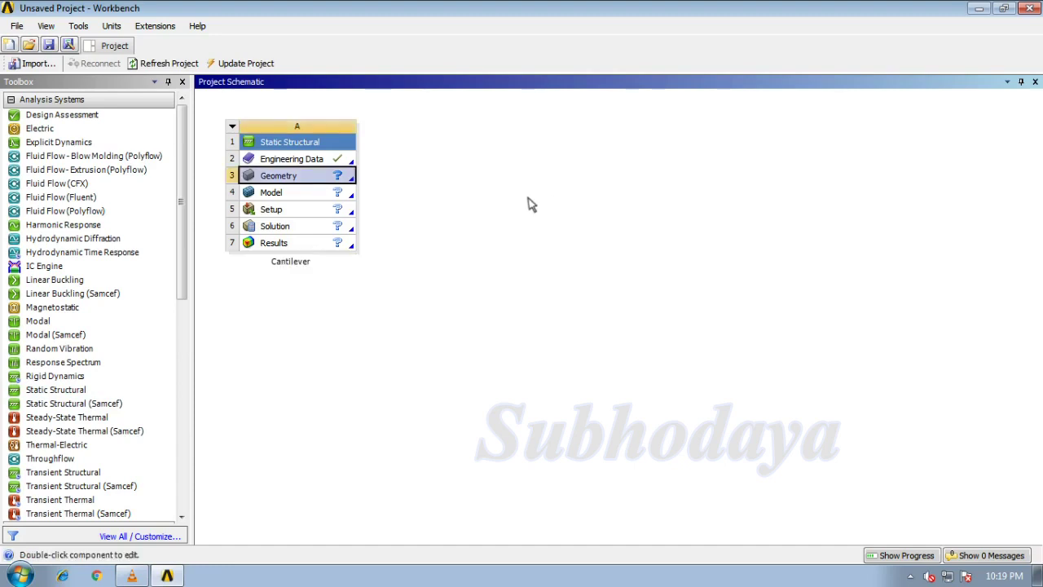
Step: Add Concrete from the General Materials library to the system's Engineering Data, alongside Structural Steel
double_click(310, 163)
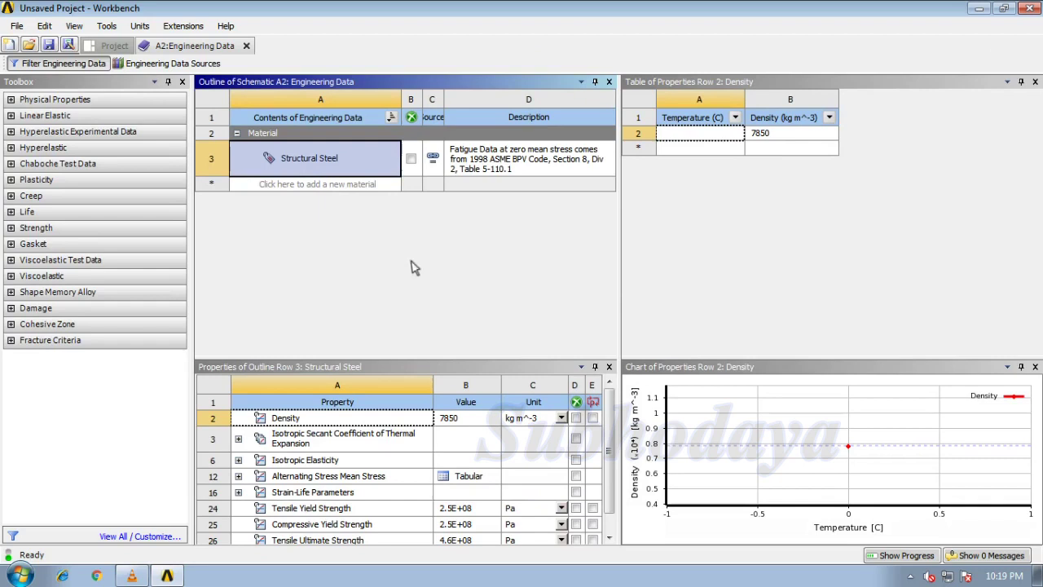
left_click(166, 65)
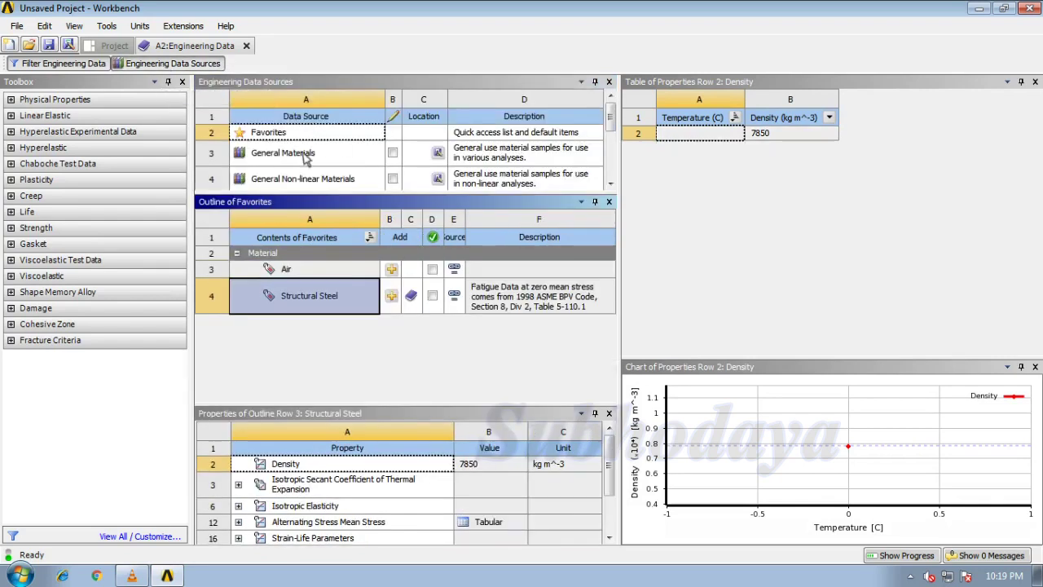
left_click(306, 155)
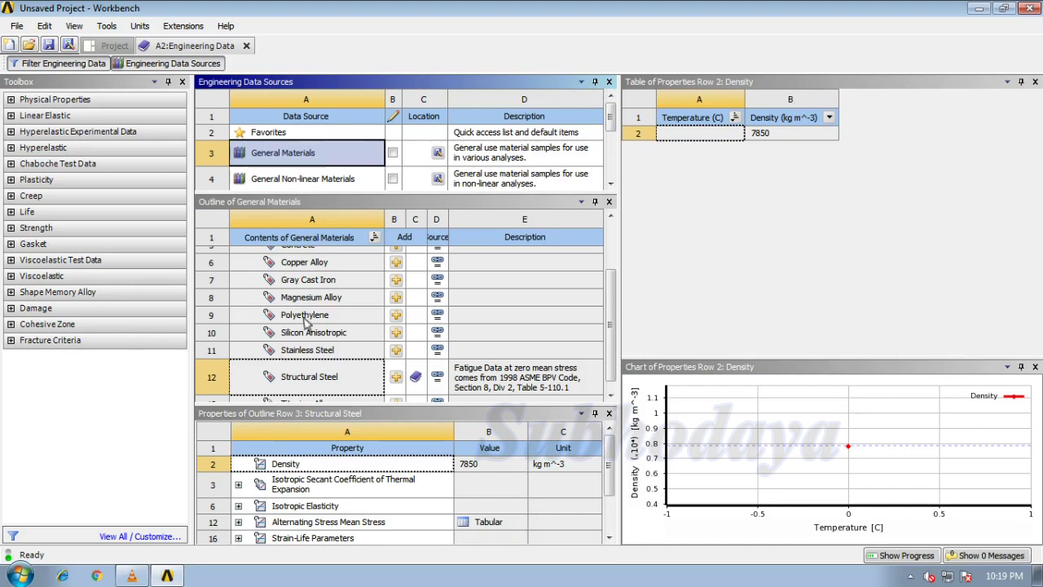
left_click(330, 178)
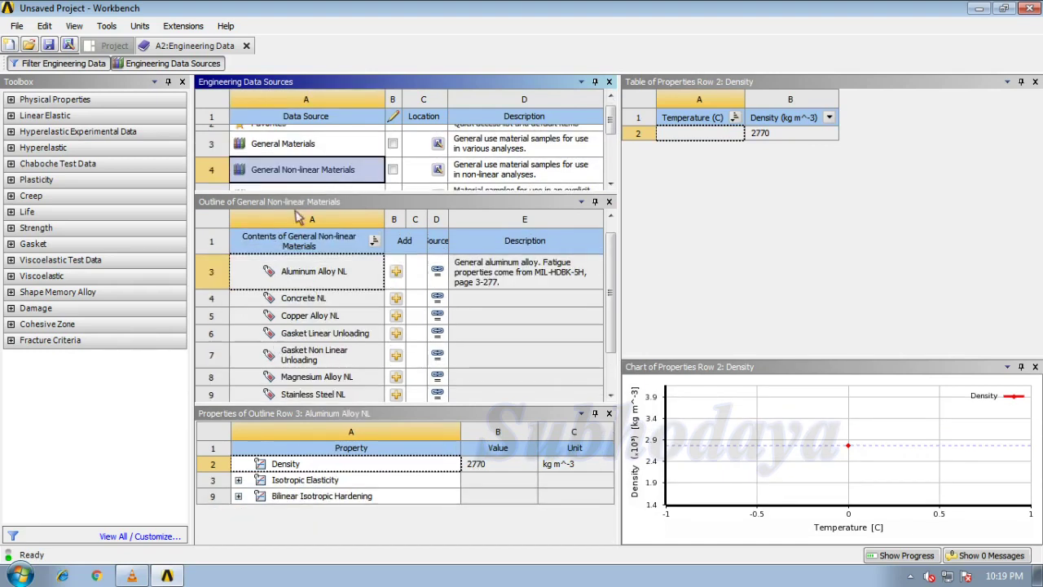
left_click(298, 146)
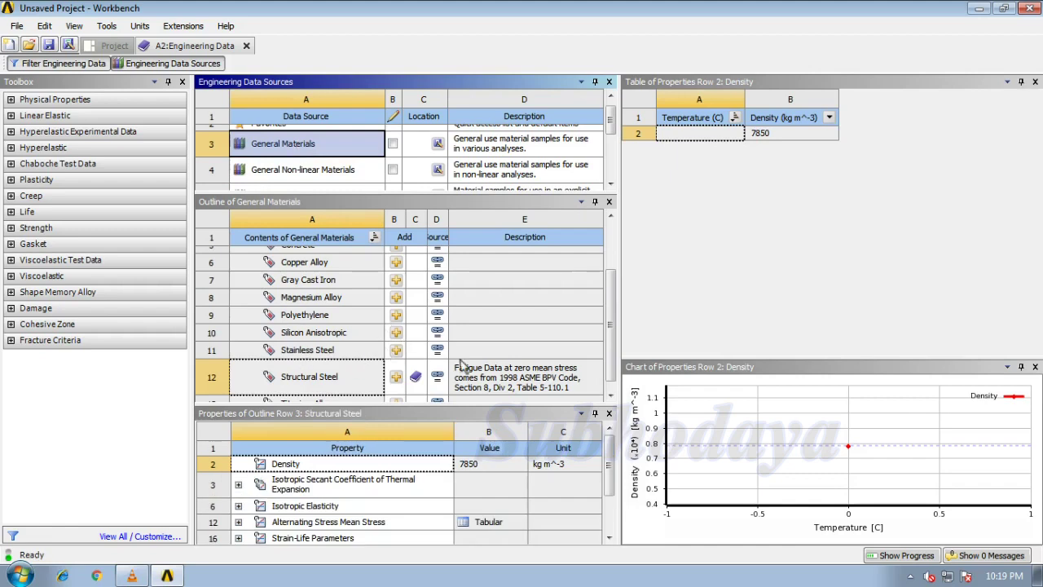
scroll(616, 358, "down", 1)
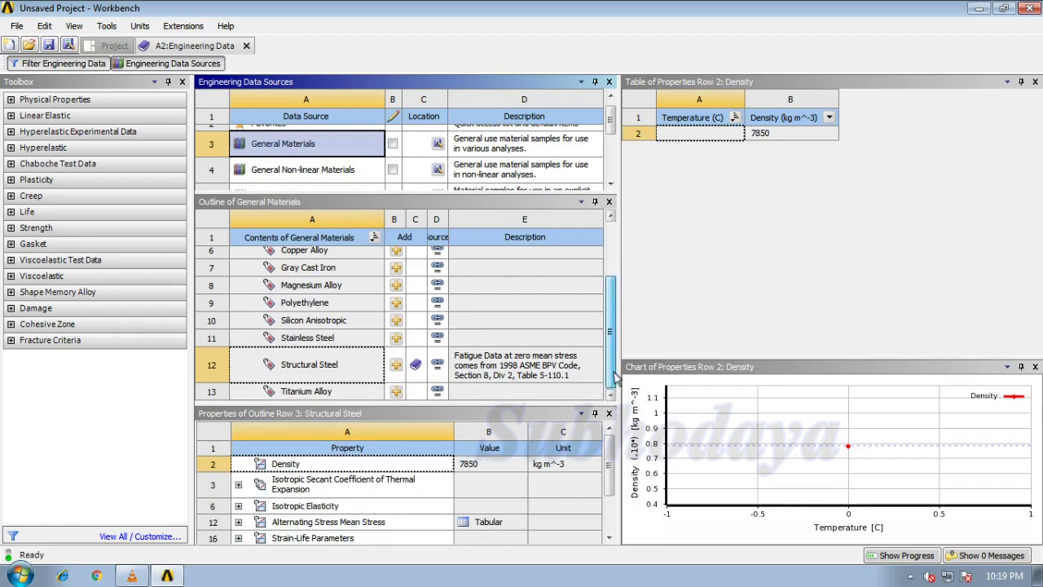
scroll(615, 350, "up", 5)
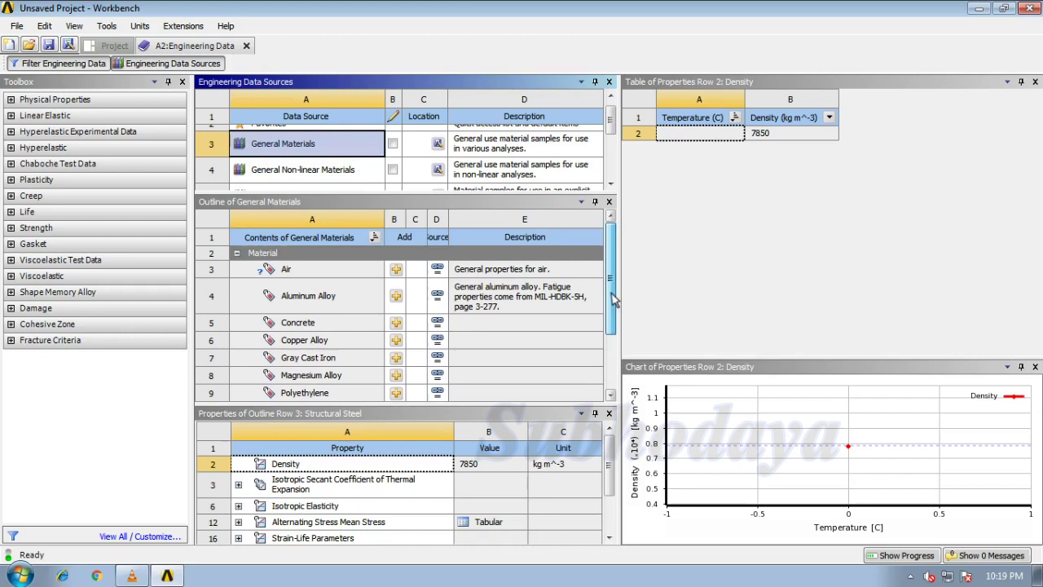
scroll(612, 277, "down", 5)
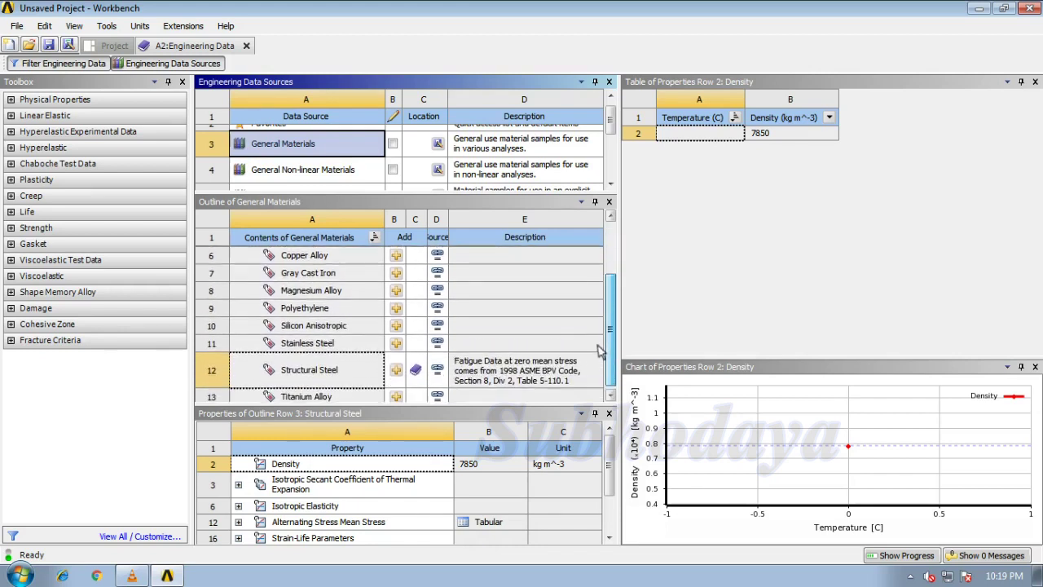
scroll(601, 364, "up", 2)
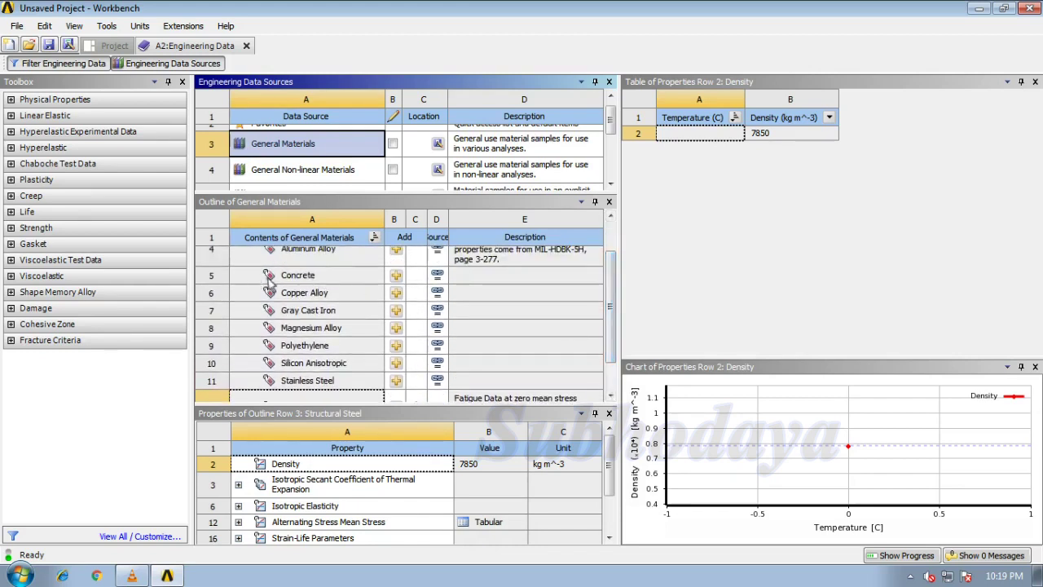
left_click(396, 277)
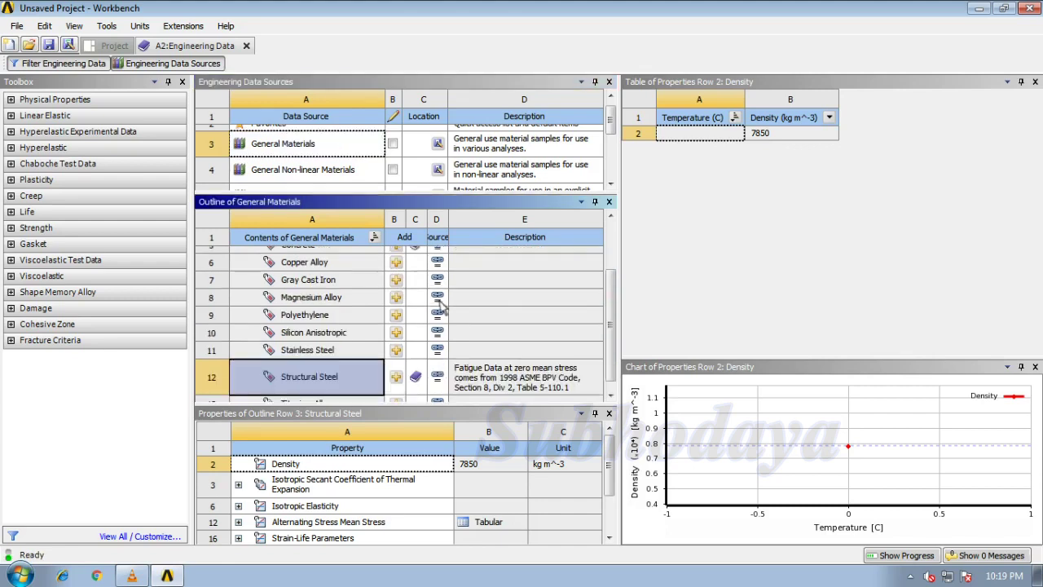
scroll(613, 337, "up", 2)
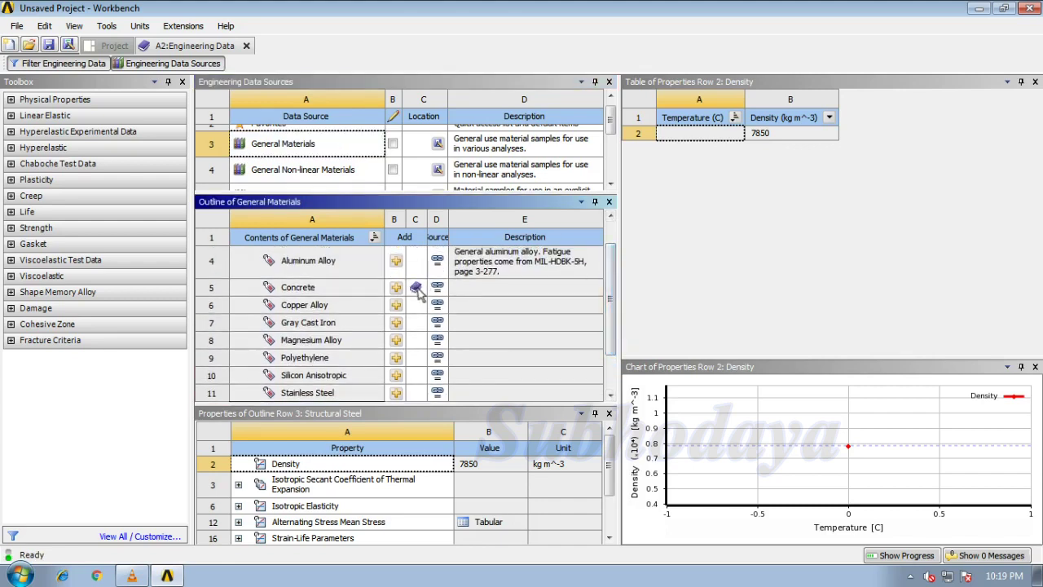
Step: Open the Cantilever geometry in DesignModeler and switch the model units to Millimeter
left_click(248, 46)
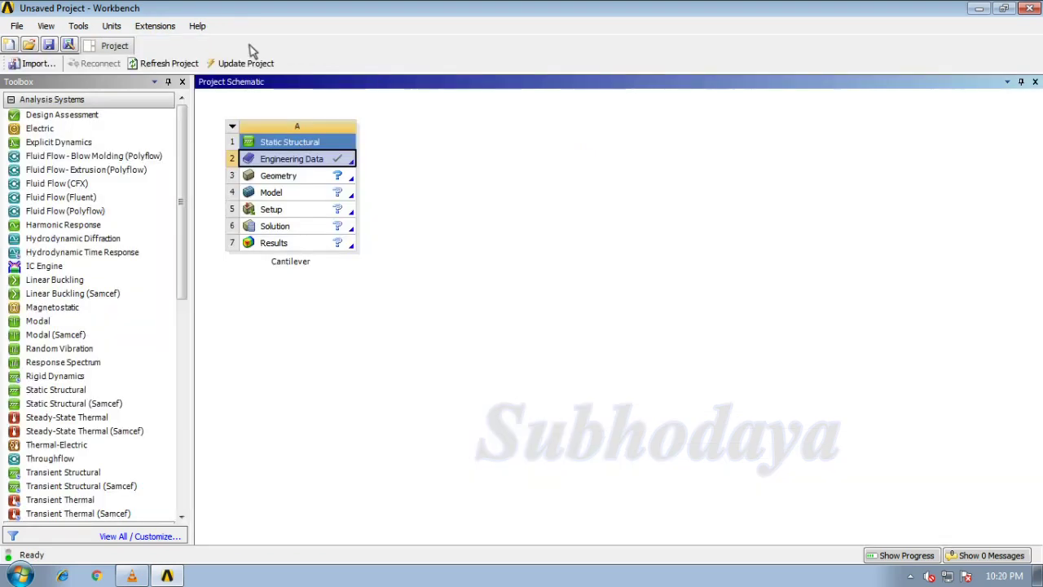
double_click(295, 181)
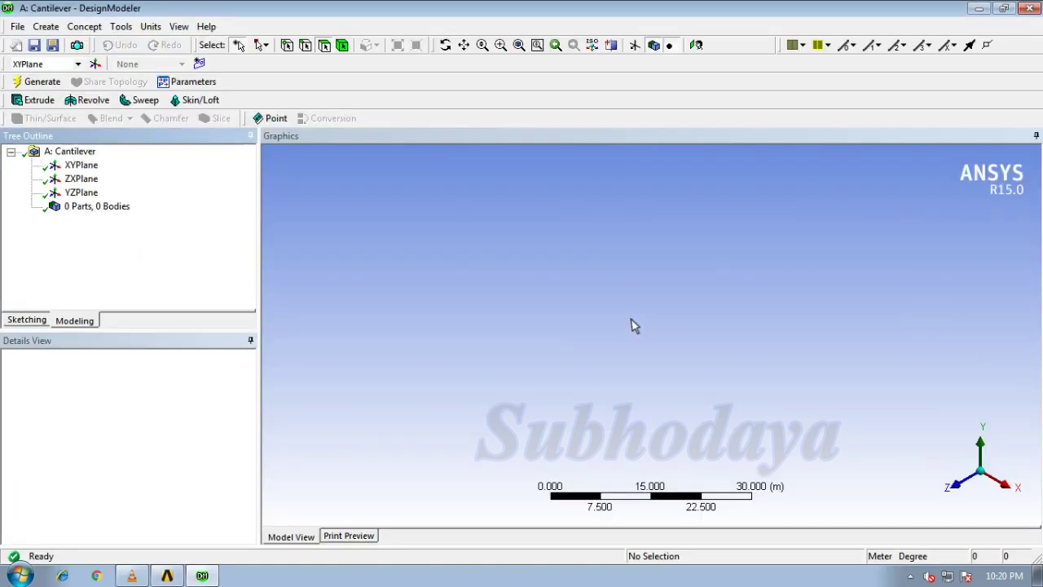
left_click(159, 29)
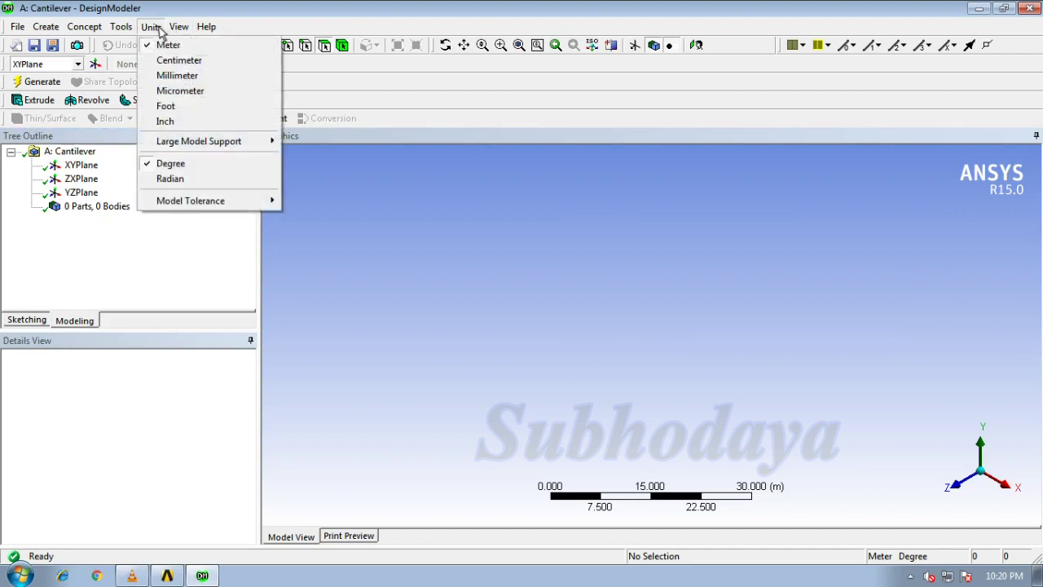
left_click(178, 74)
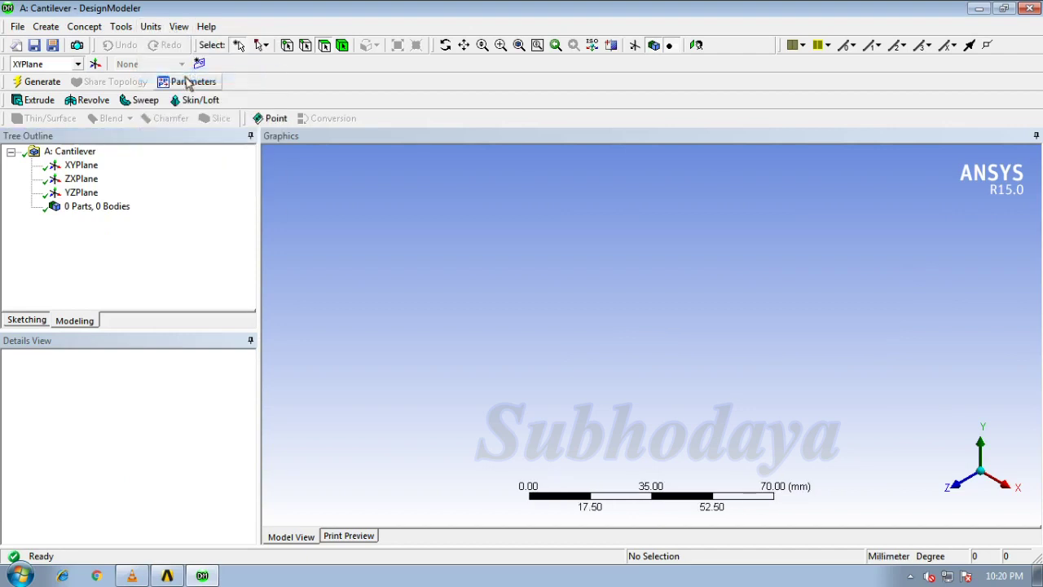
Step: Turn the view to look at the XYPlane face-on
left_click(82, 165)
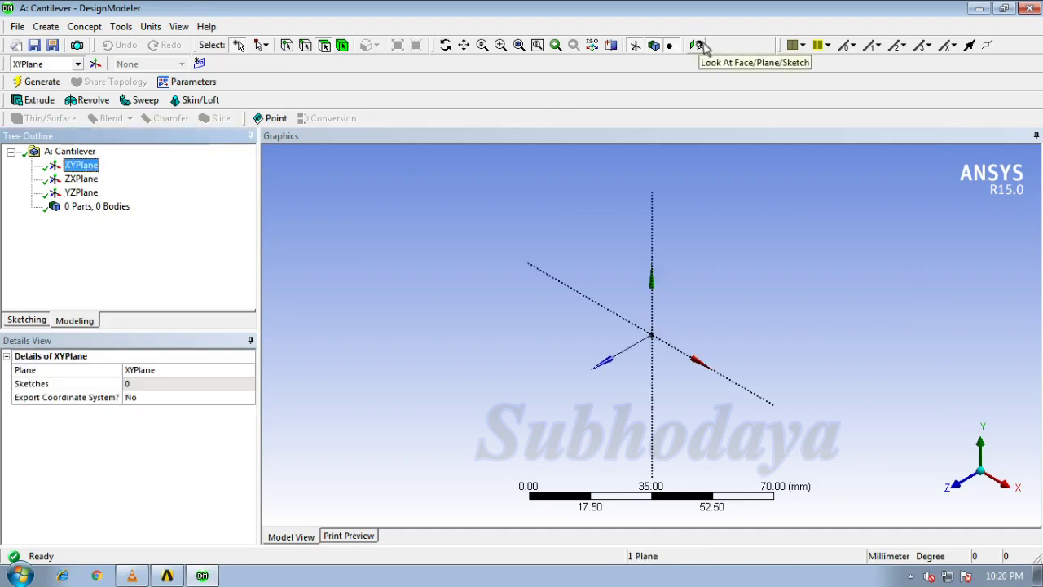
right_click(82, 166)
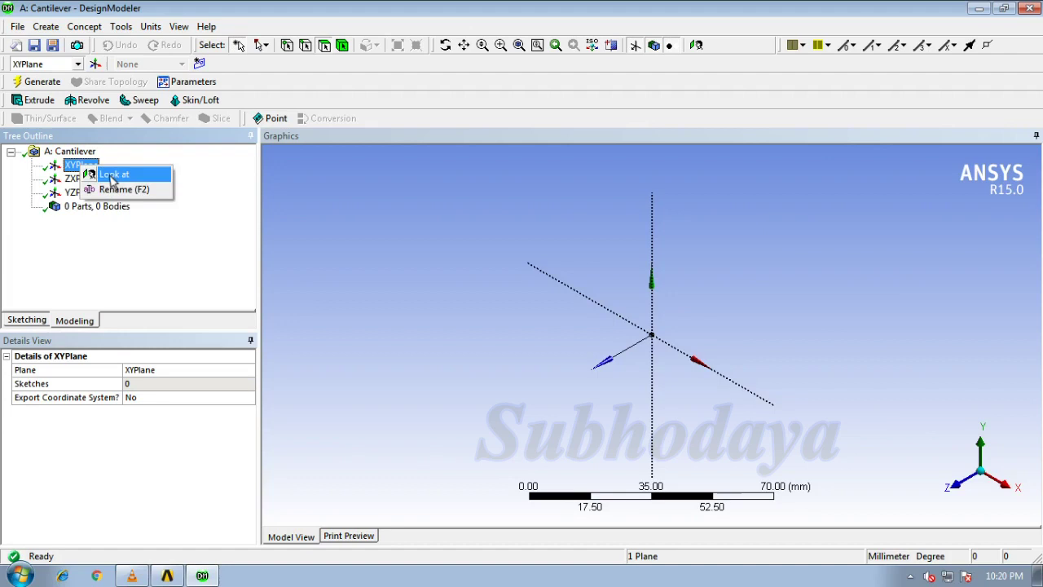
left_click(113, 174)
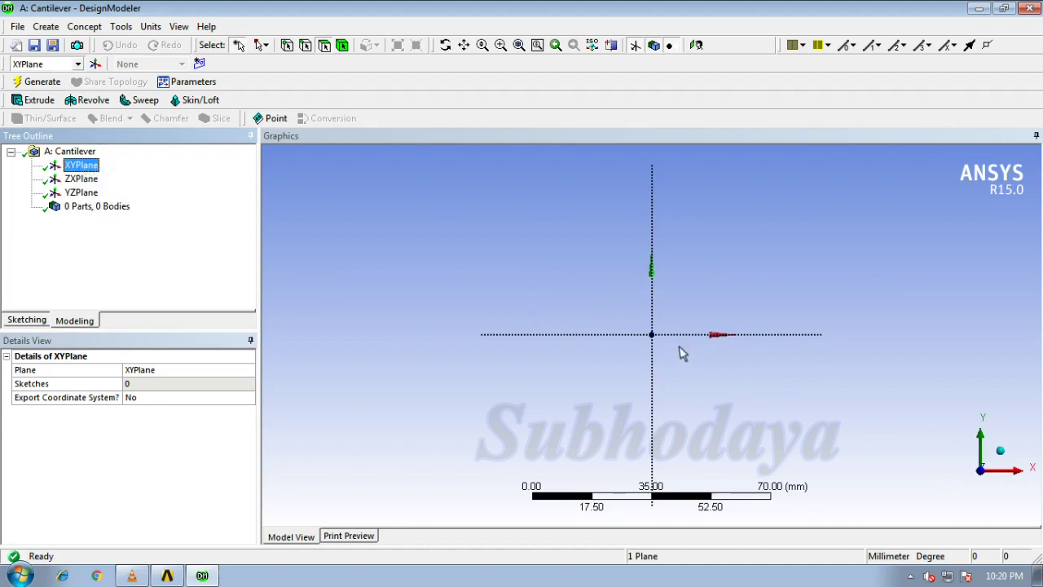
Step: Sketch a rectangle on the XY plane starting at the origin
left_click(36, 320)
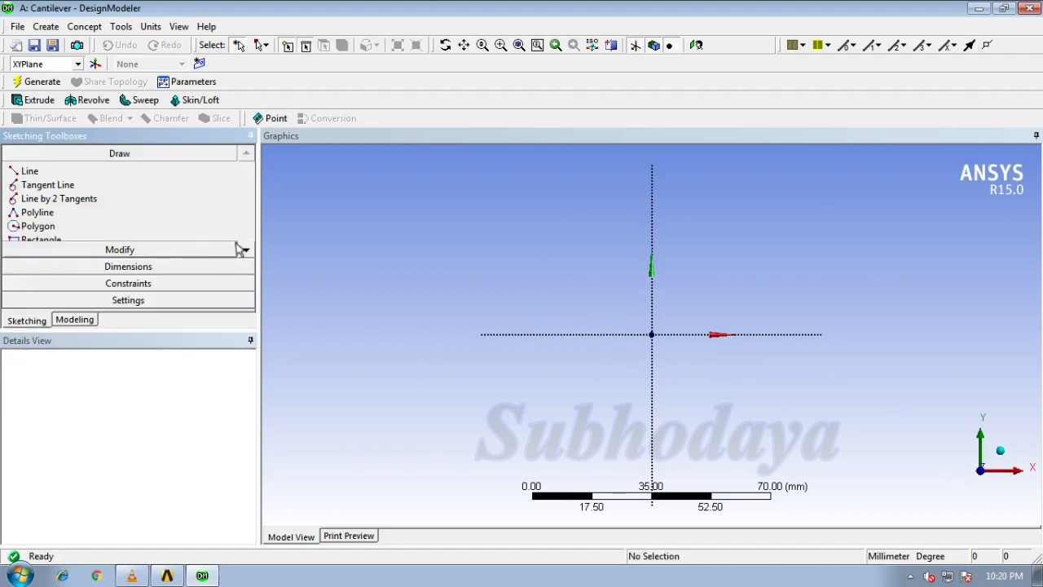
scroll(122, 239, "down", 1)
left_click(37, 226)
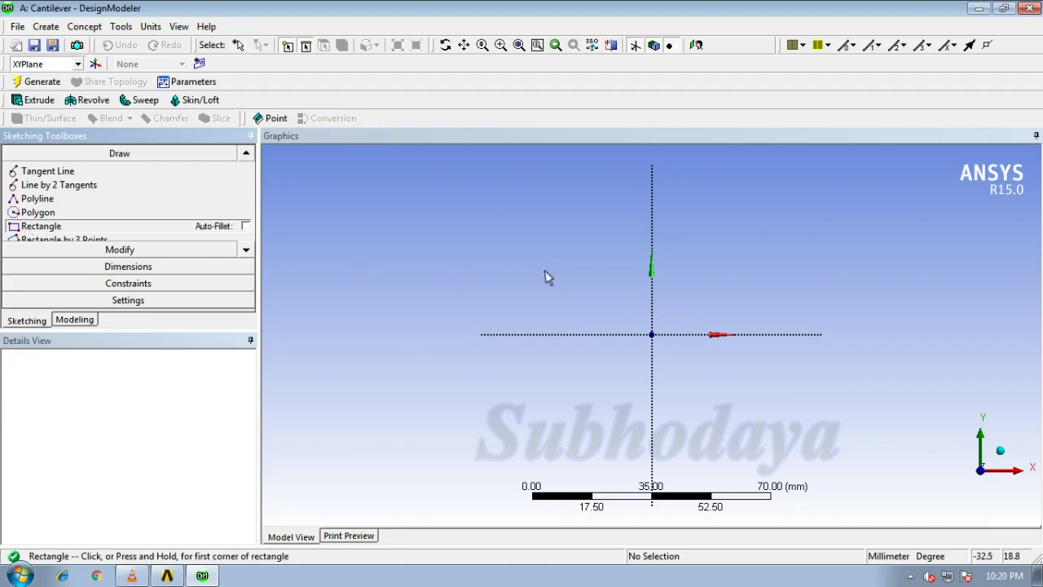
left_click(652, 334)
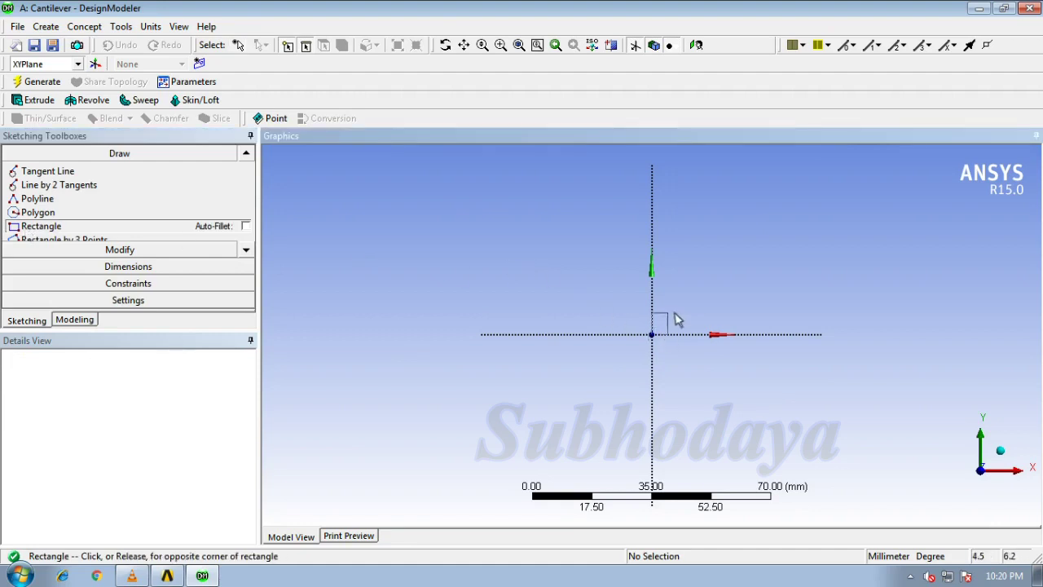
left_click(721, 276)
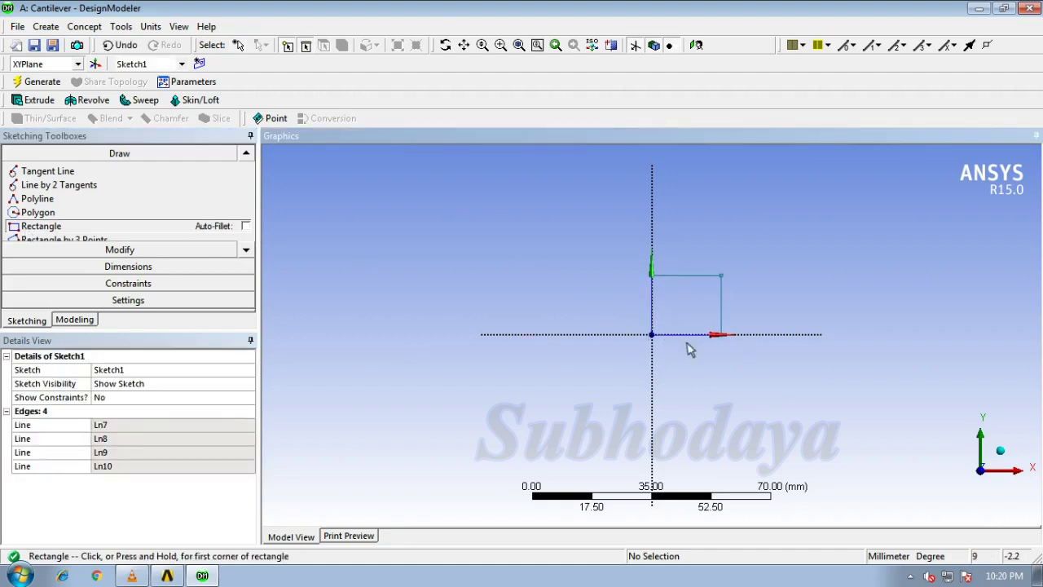
Step: Dimension the rectangle with width H2 = 25 mm and height V1 = 25 mm
left_click(114, 268)
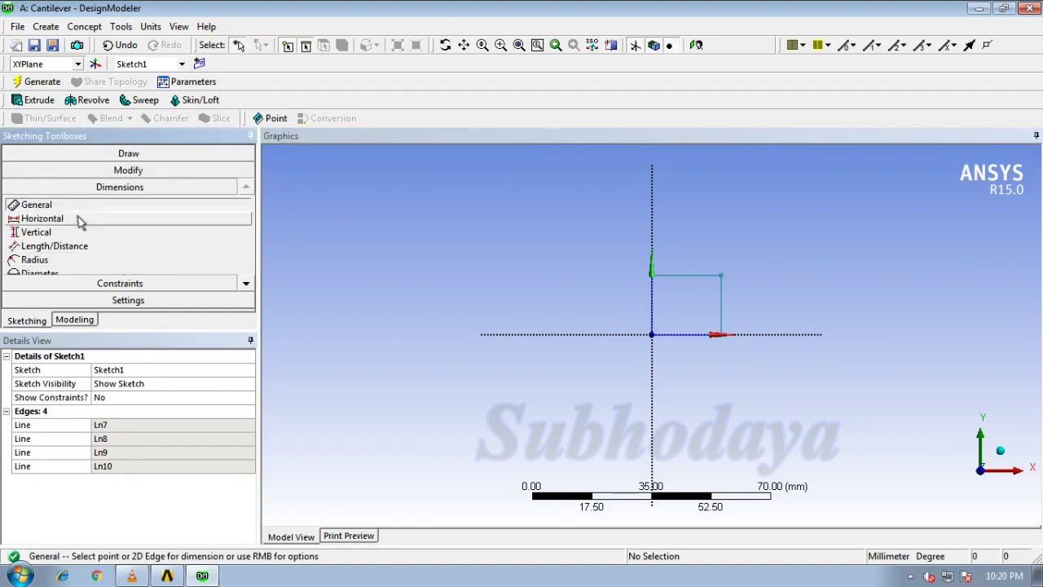
left_click(729, 310)
left_click(742, 308)
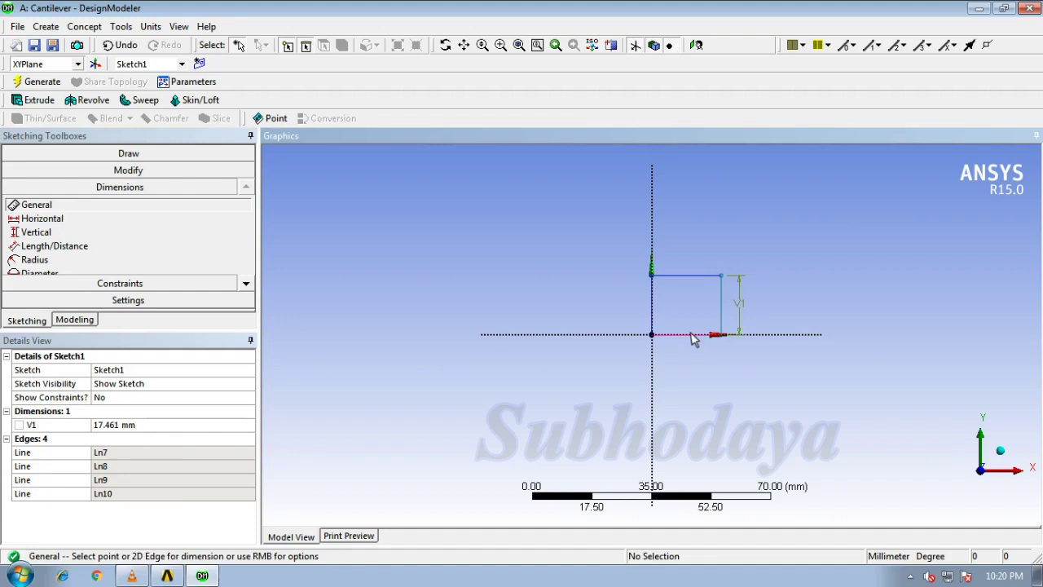
left_click(691, 338)
left_click(690, 353)
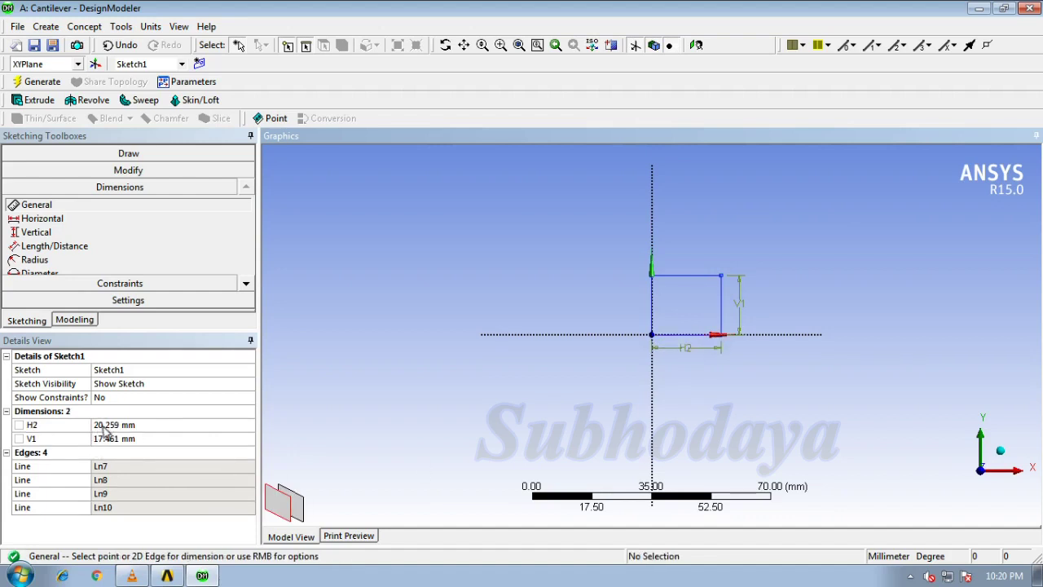
left_click(143, 424)
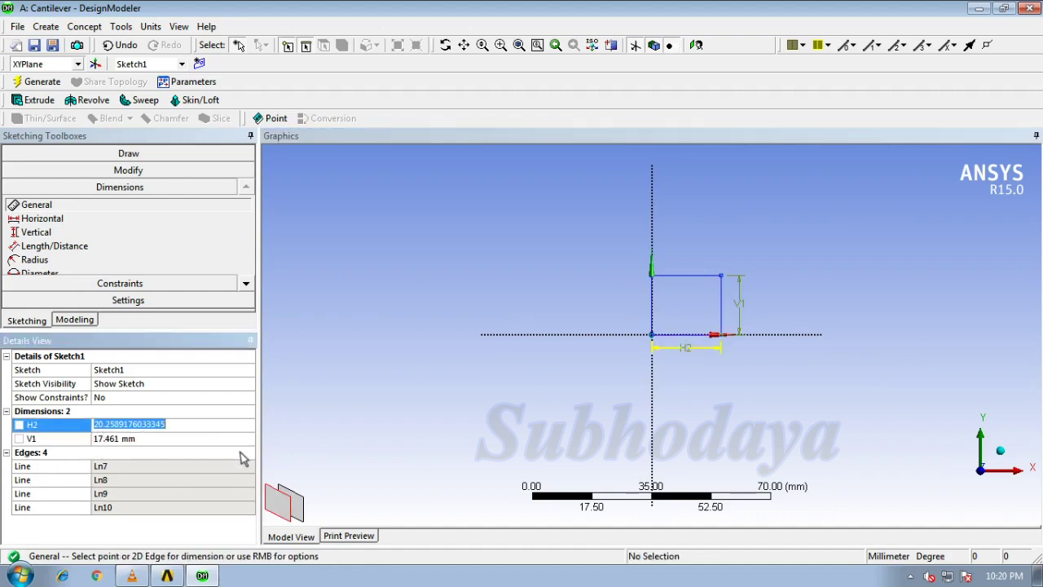
type("25")
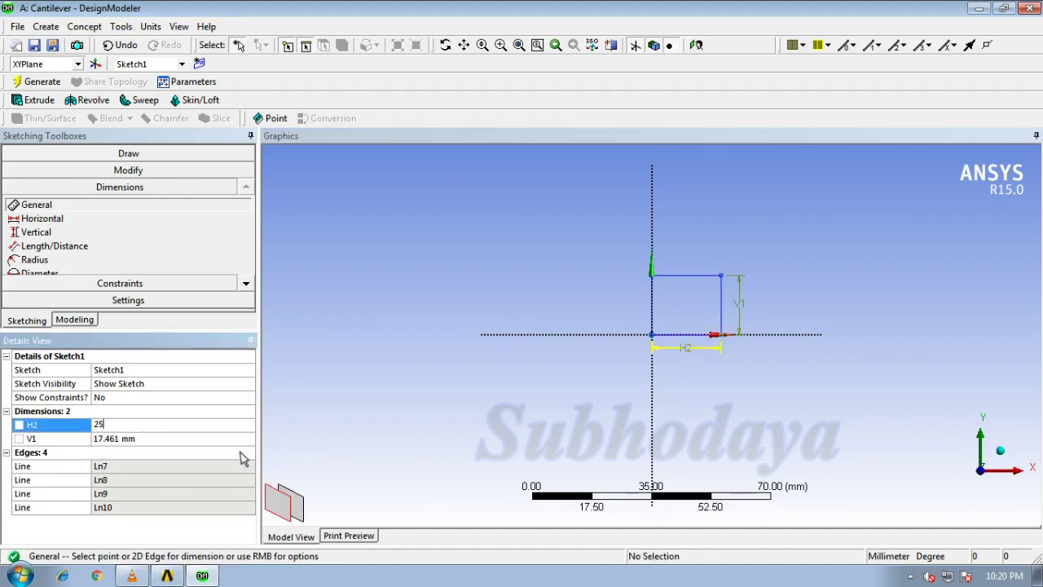
left_click(130, 439)
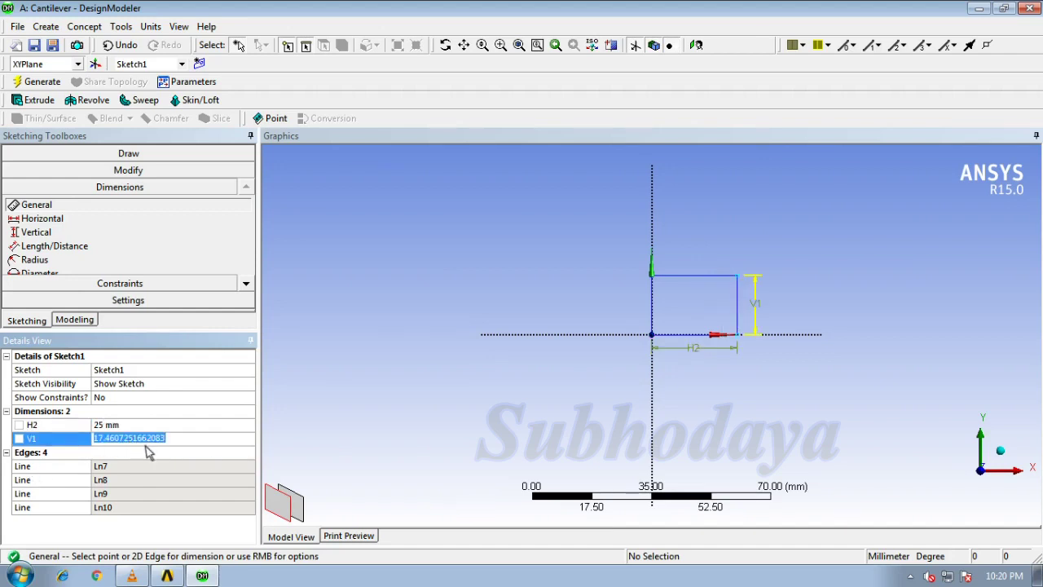
type("25")
key("Return")
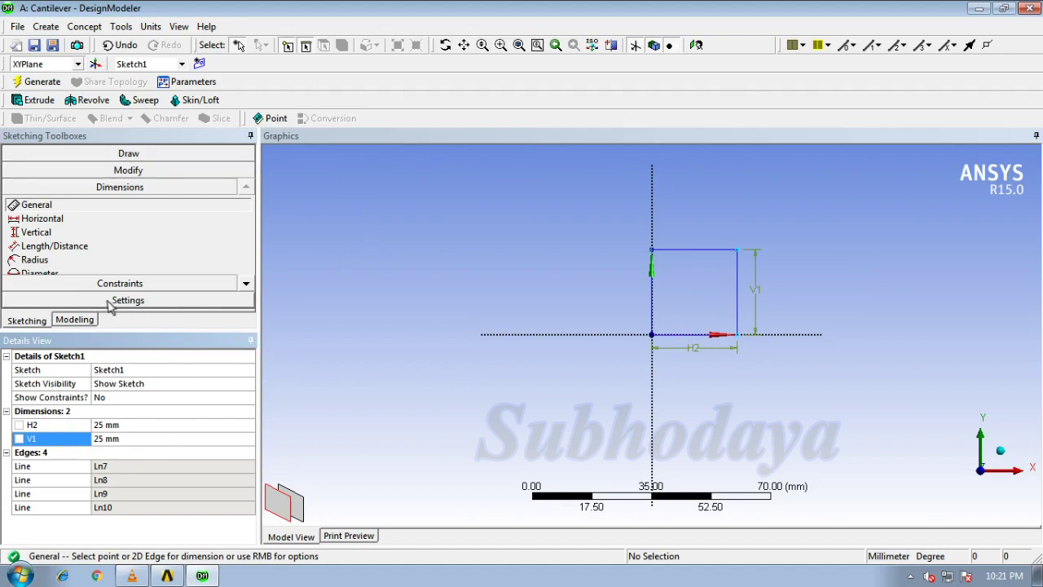
Step: Start an Extrude feature in isometric view using Sketch1 as its profile
left_click(75, 320)
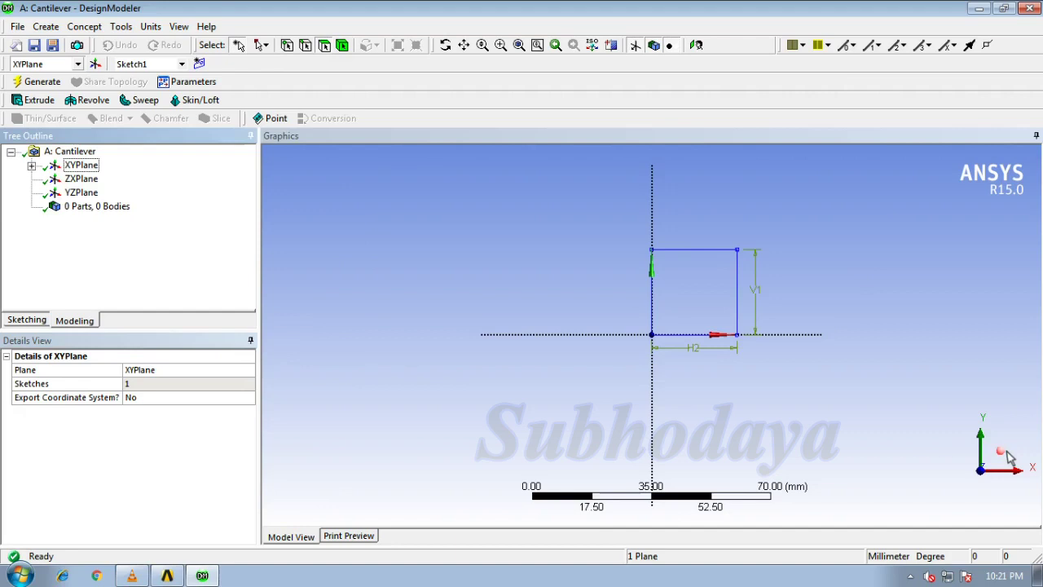
left_click(1007, 453)
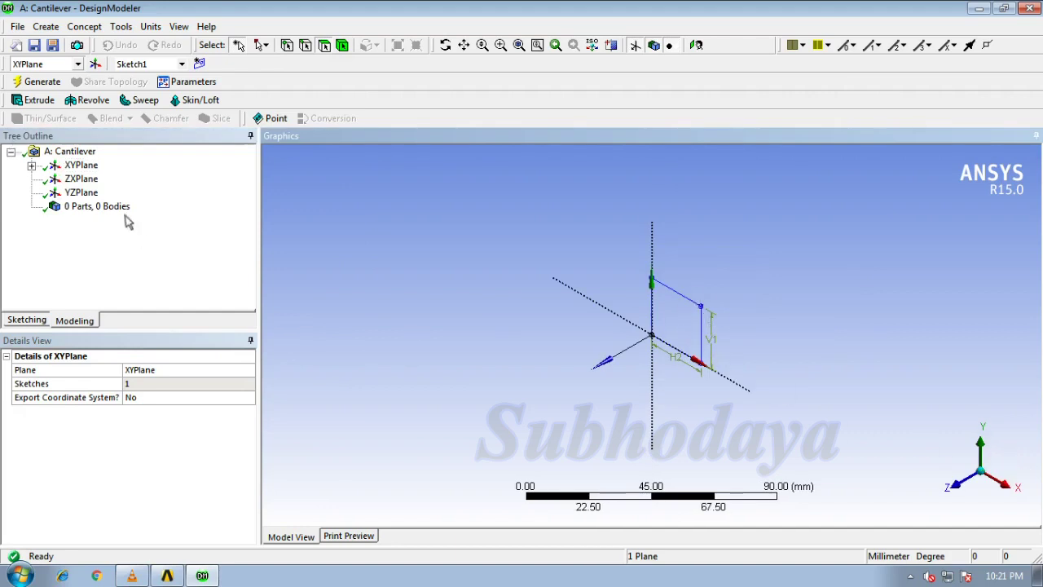
left_click(39, 100)
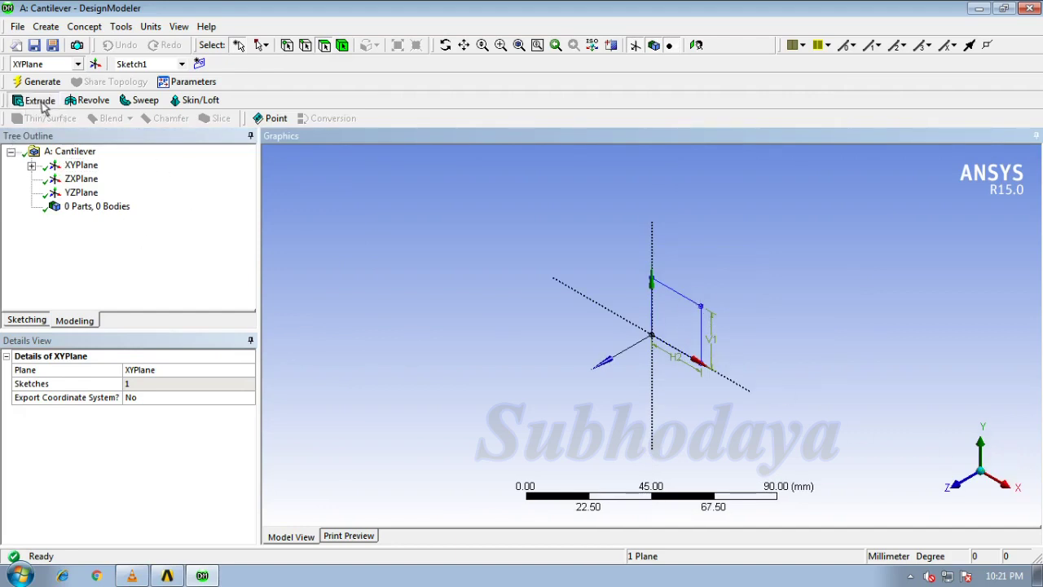
left_click(31, 166)
left_click(101, 180)
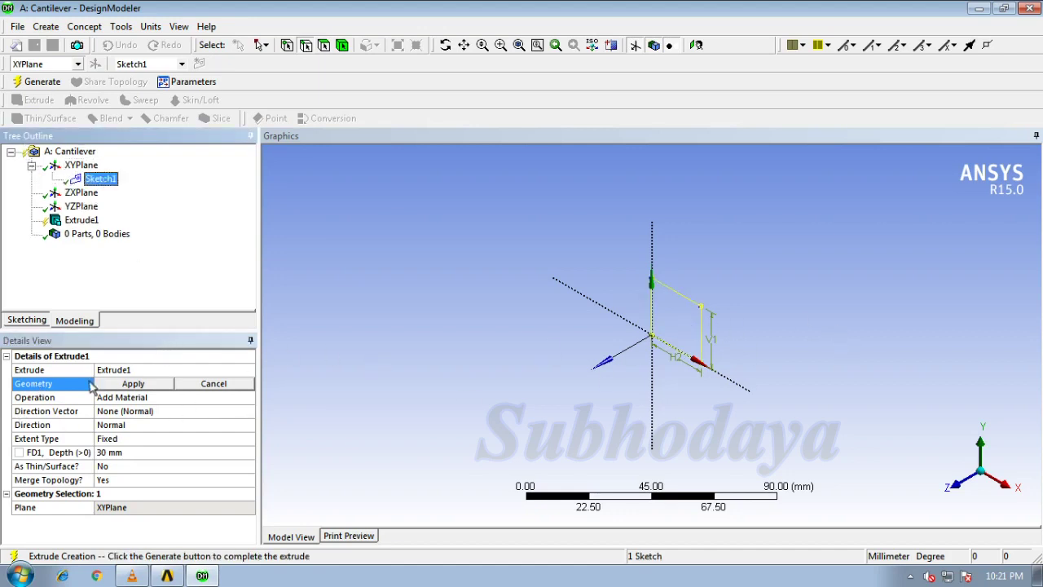
left_click(132, 384)
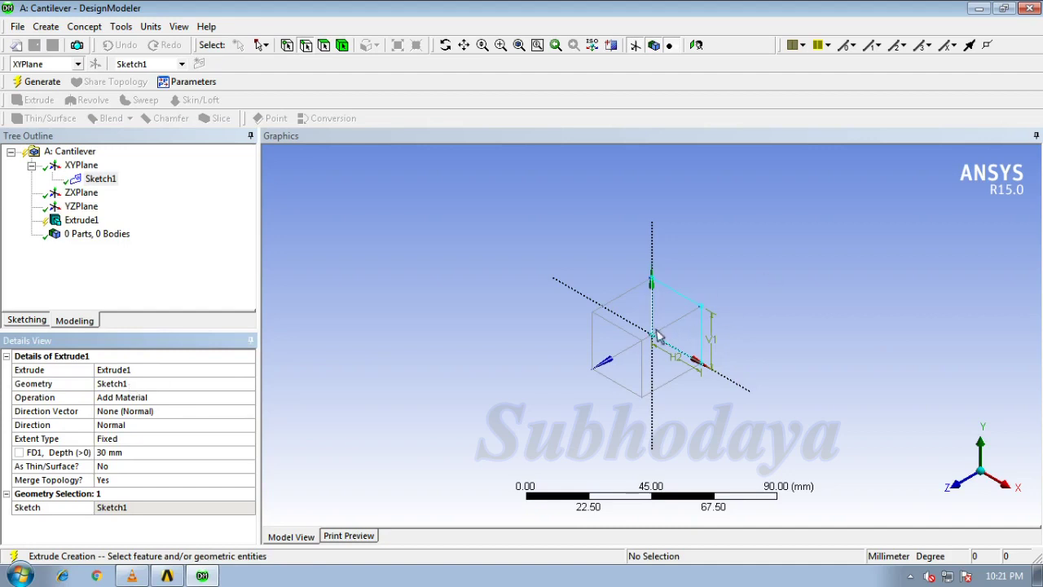
Step: Set the extrusion depth to 200 mm and generate the square bar
left_click(137, 453)
type("5")
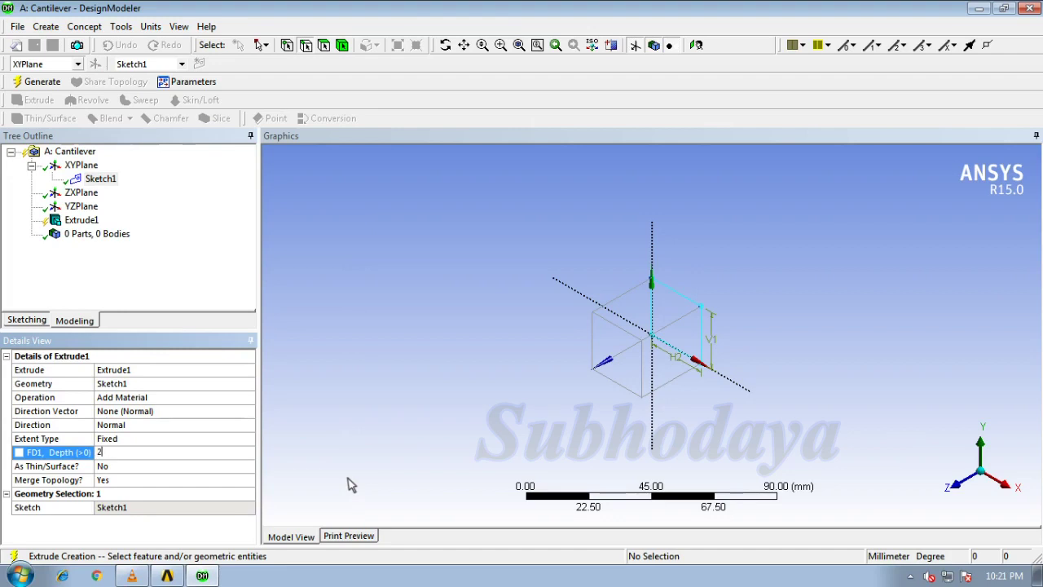
key("Return")
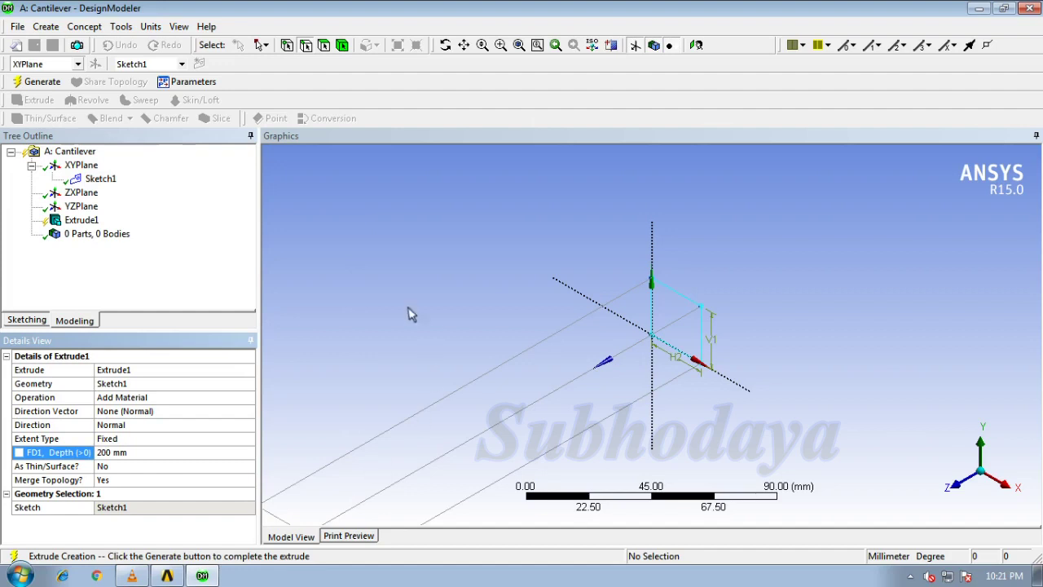
left_click(43, 85)
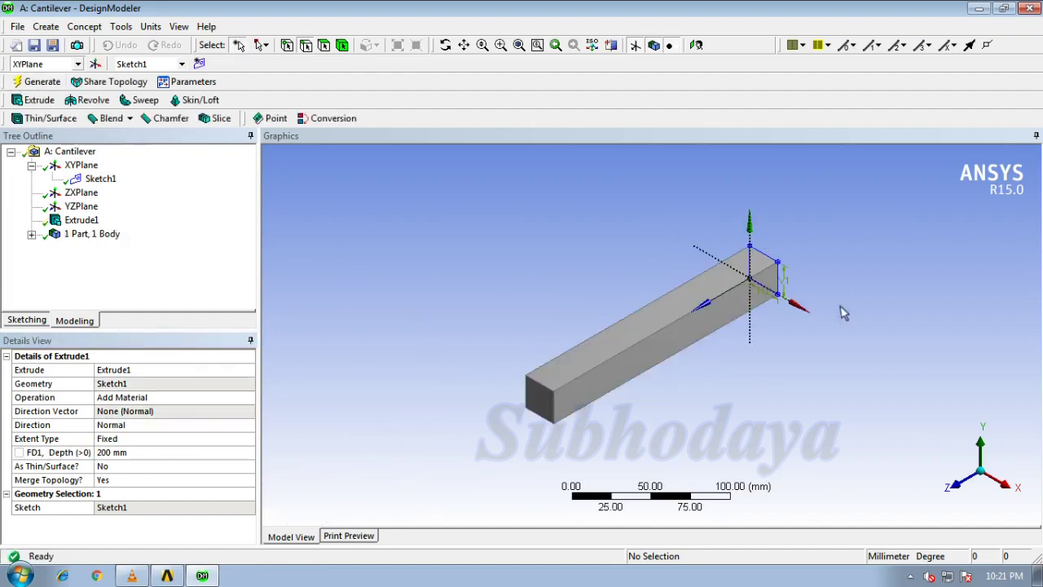
left_click(960, 485)
left_click(1001, 449)
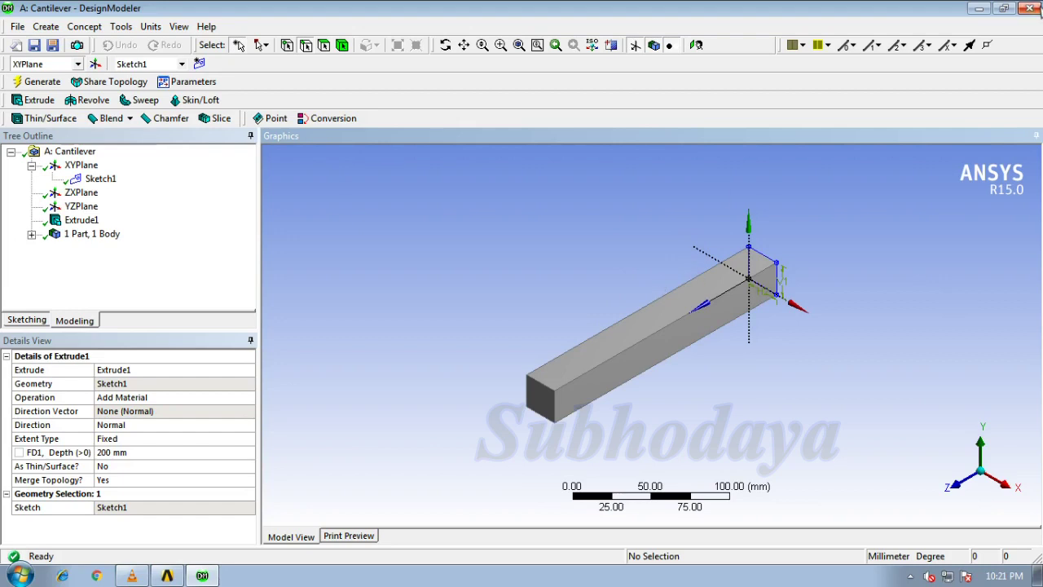
Step: Close DesignModeler and open the Cantilever Model cell in Mechanical
left_click(1036, 8)
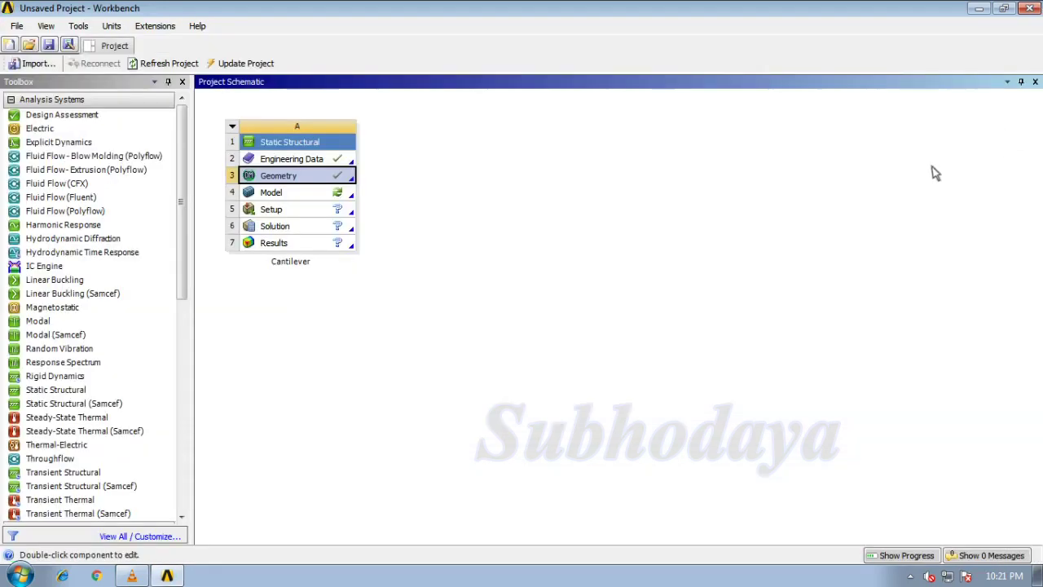
double_click(283, 194)
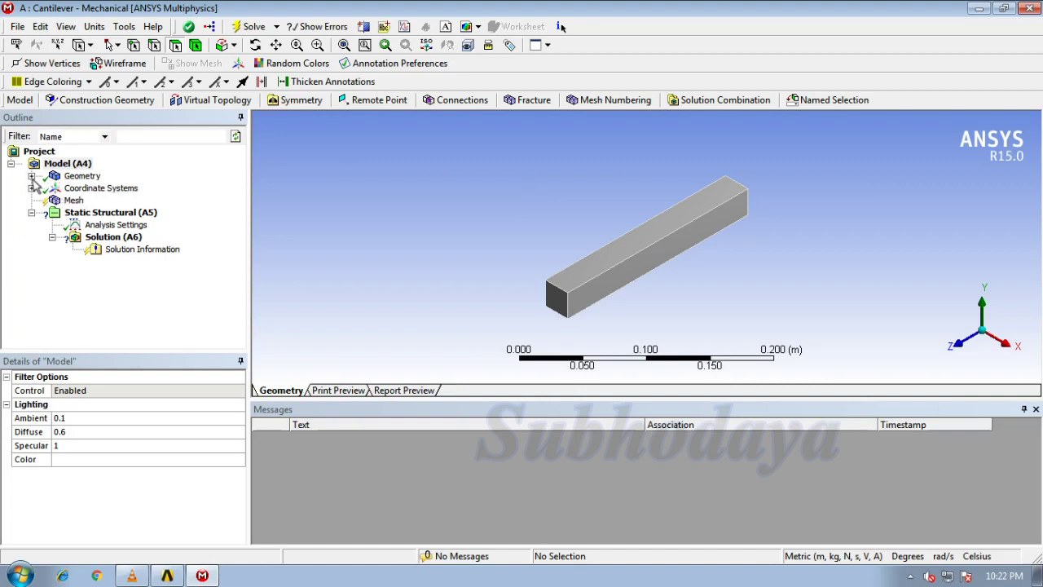
Step: Assign Concrete as the material of the bar's Solid body instead of Structural Steel
left_click(31, 176)
left_click(93, 189)
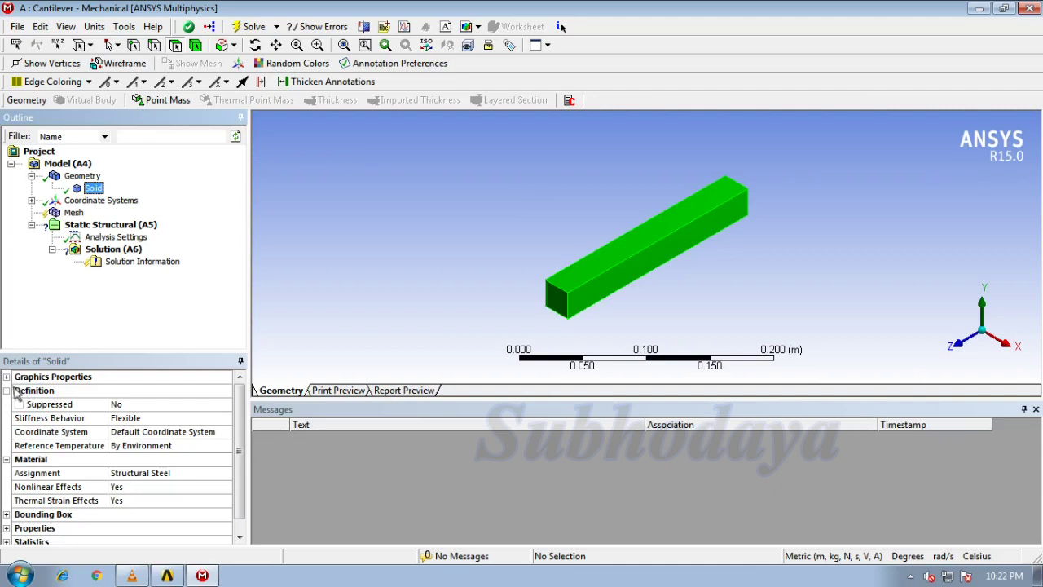
left_click(155, 474)
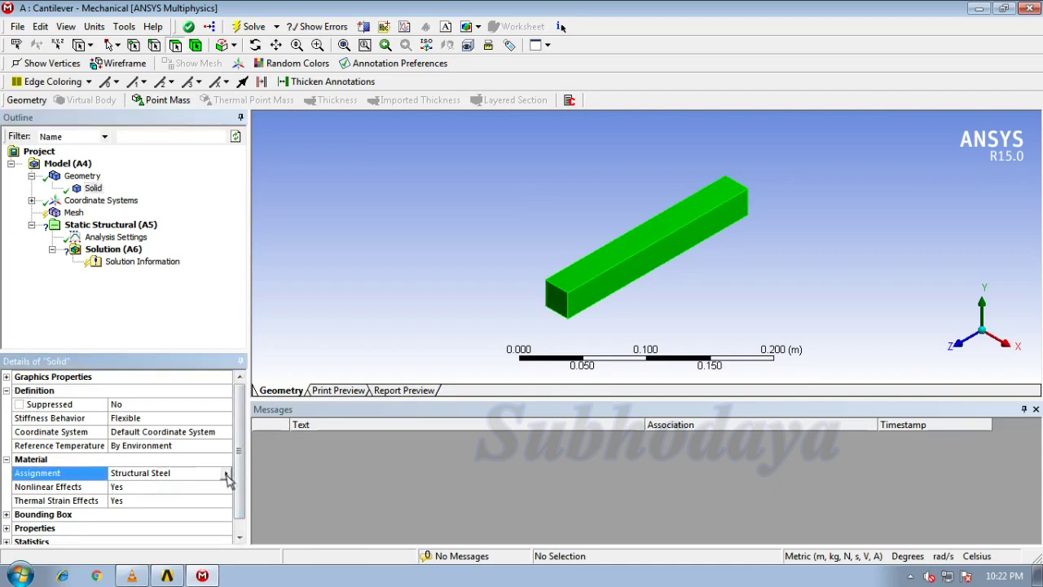
left_click(227, 475)
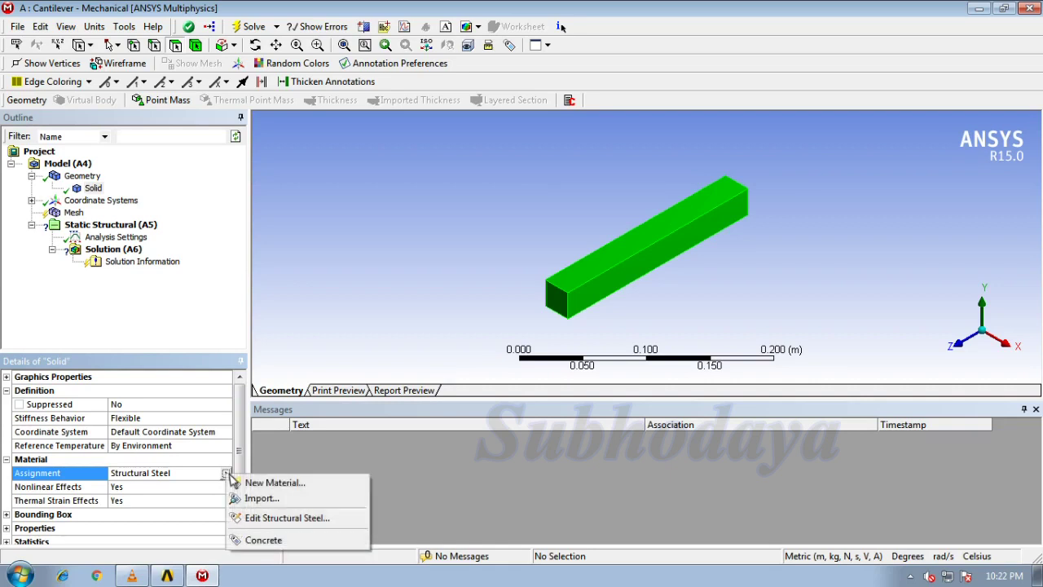
left_click(273, 540)
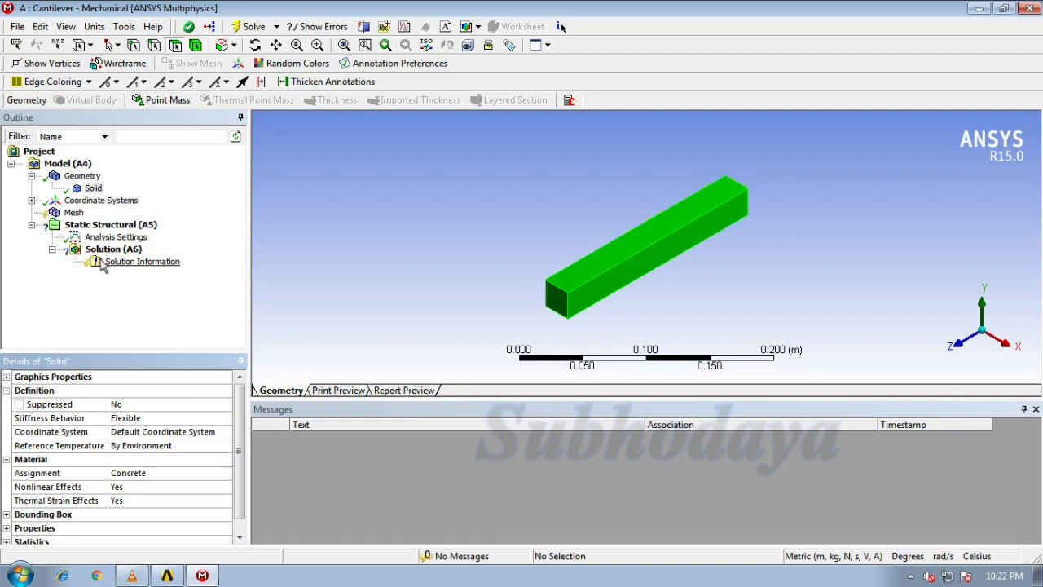
Step: Set mesh Relevance Center to Medium, generate the mesh, and check statistics: 5376 nodes, 1000 elements
left_click(74, 213)
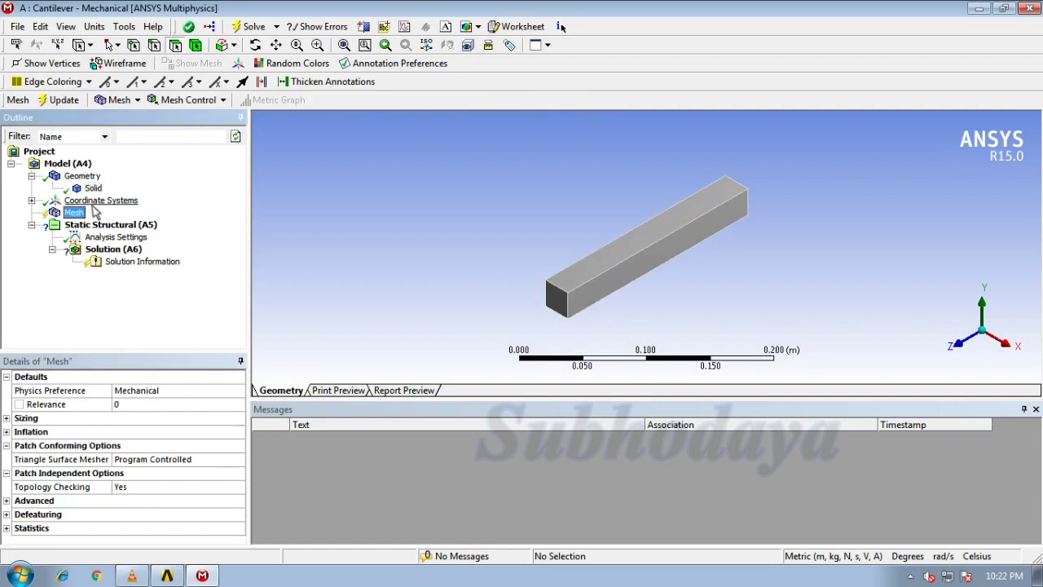
left_click(8, 418)
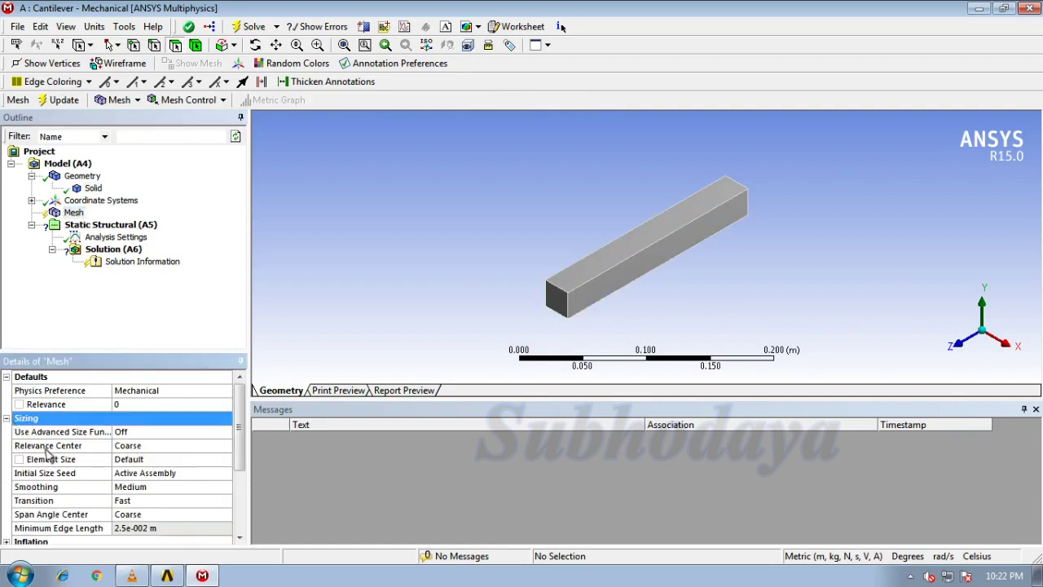
left_click(149, 447)
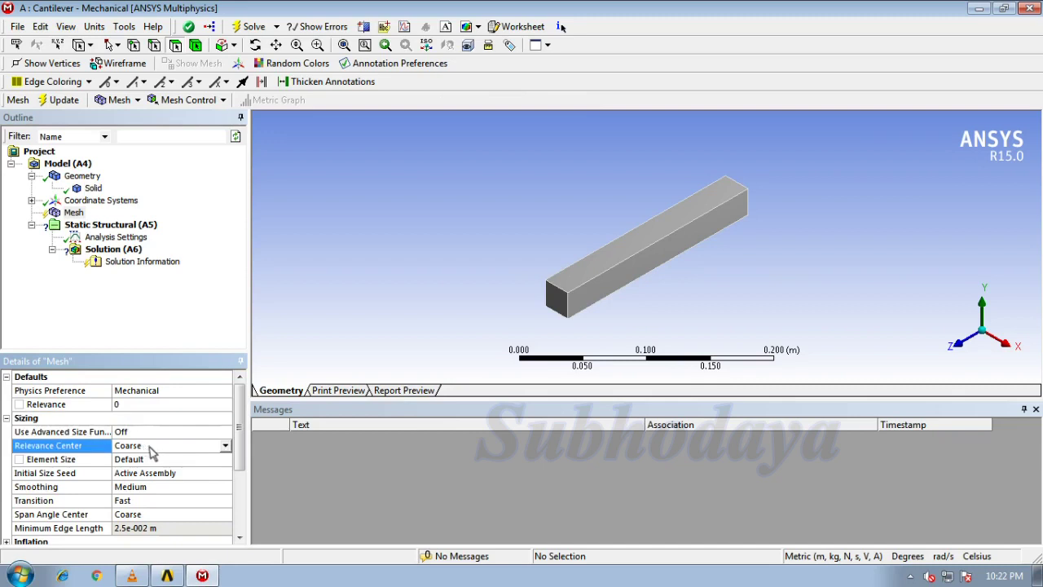
left_click(226, 447)
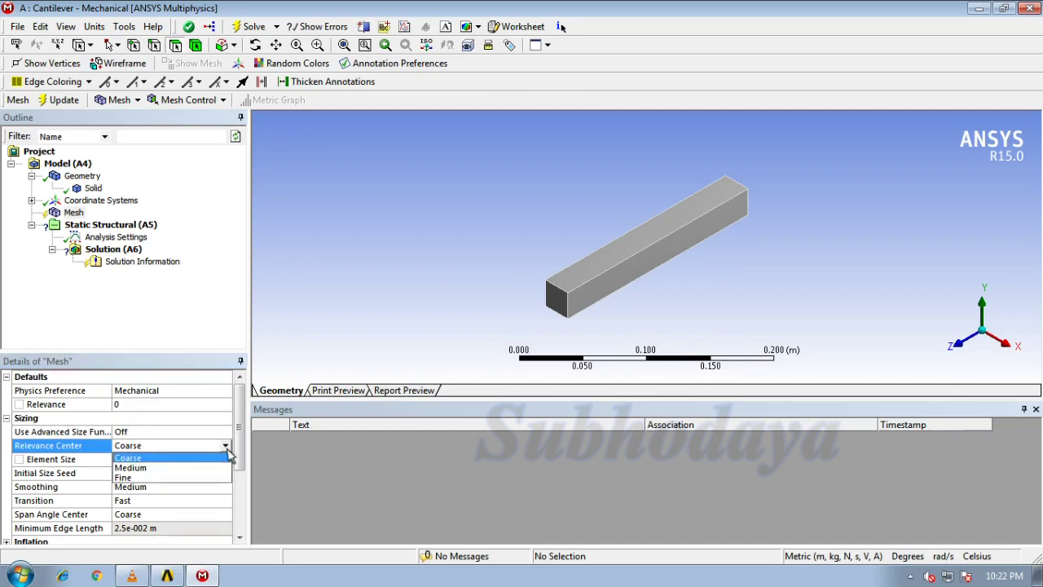
left_click(169, 468)
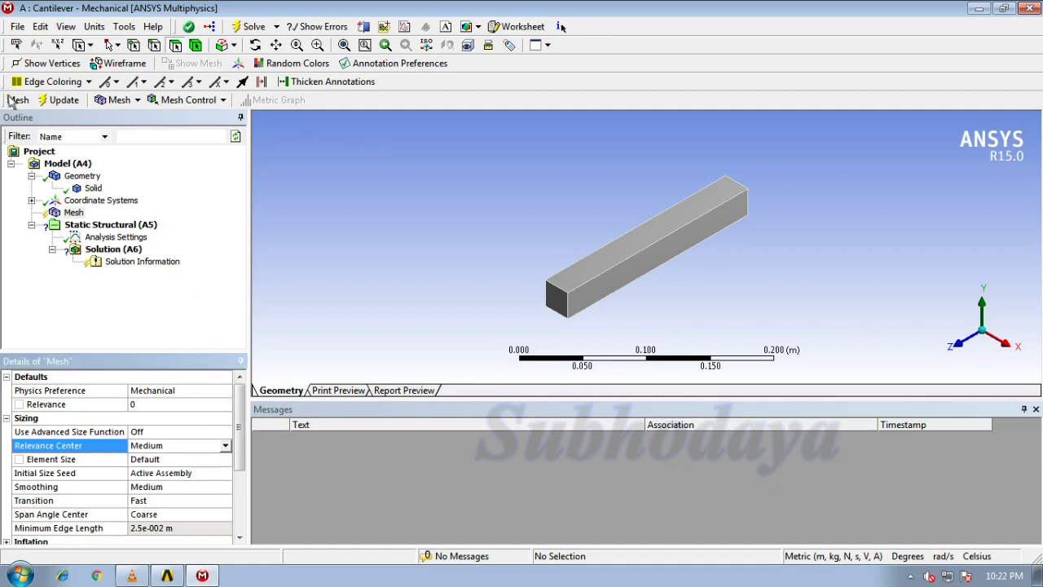
left_click(65, 103)
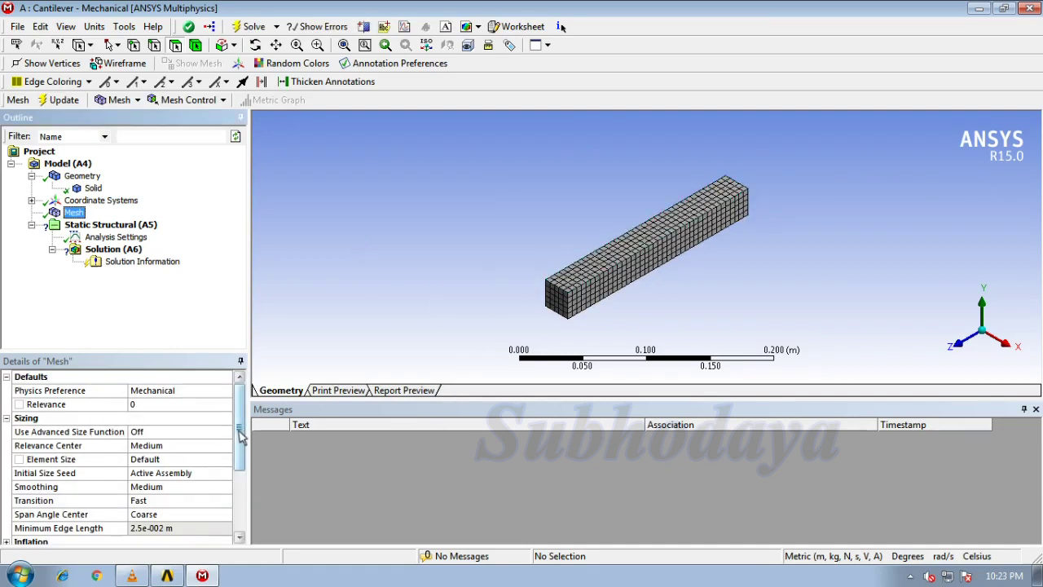
left_click_drag(242, 438, 242, 497)
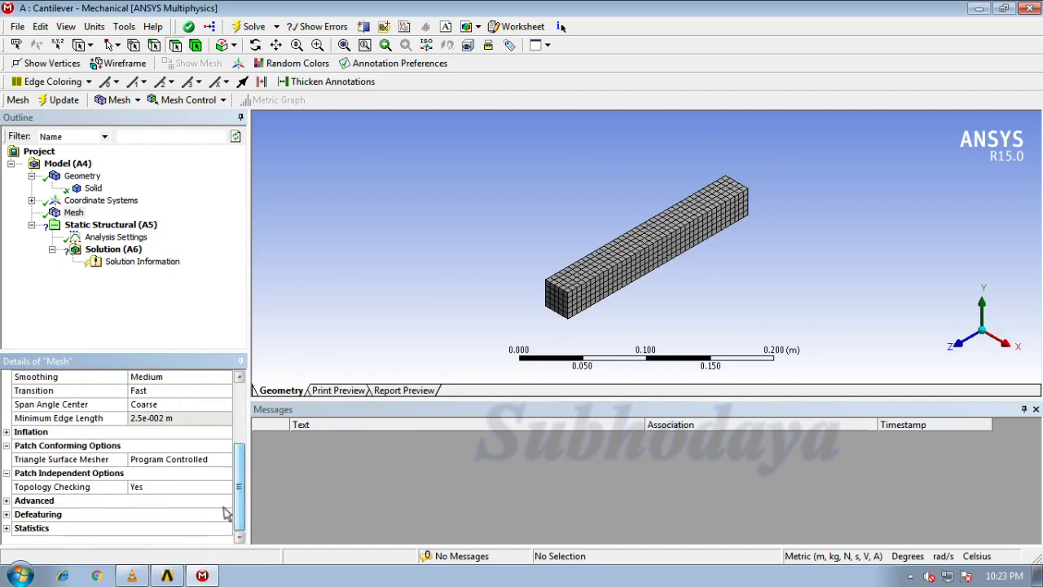
double_click(17, 529)
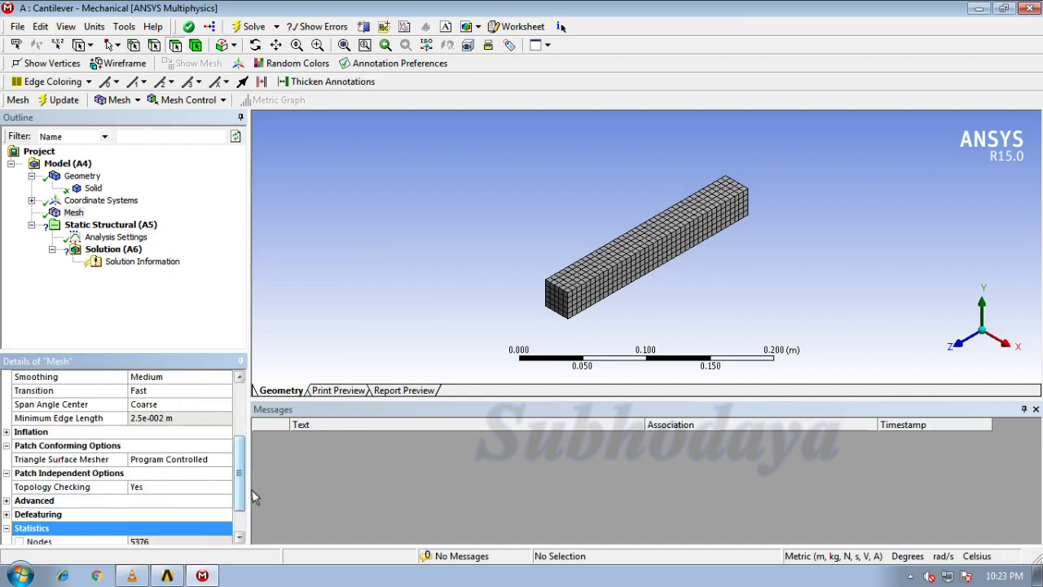
scroll(244, 531, "down", 3)
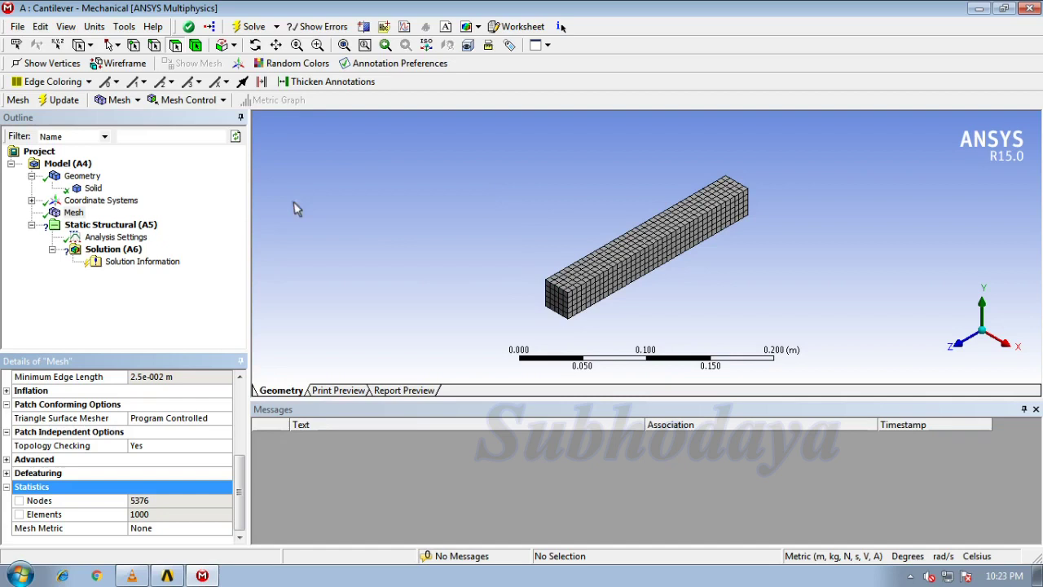
Step: Add a Fixed Support to the beam's near end face
left_click(127, 225)
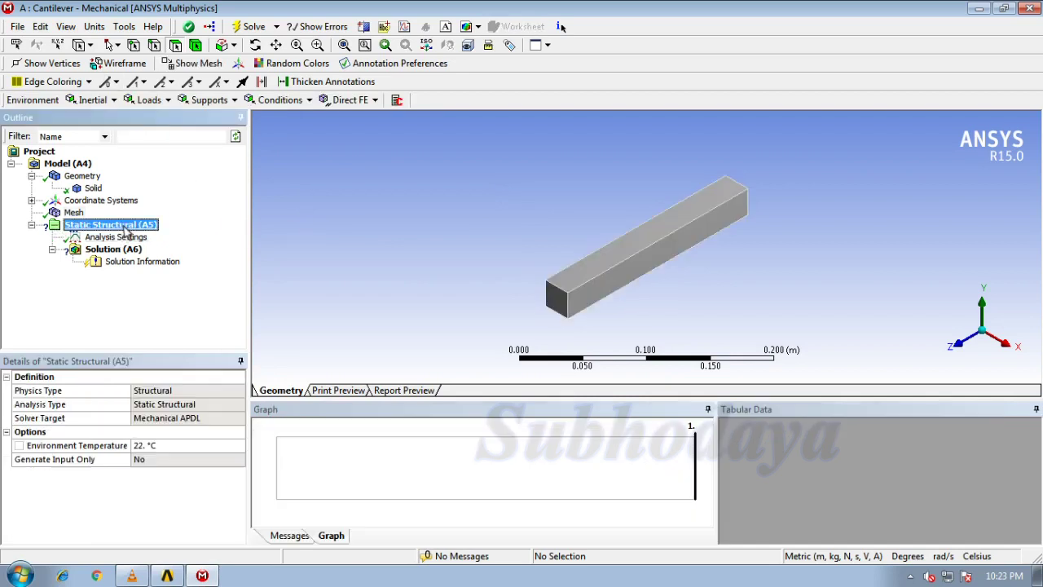
left_click(209, 101)
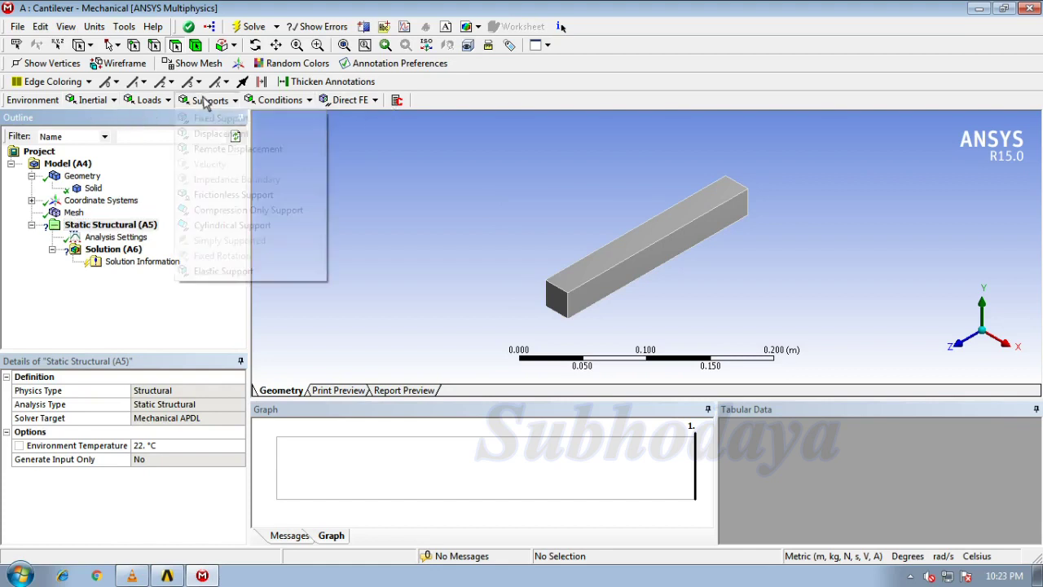
left_click(226, 119)
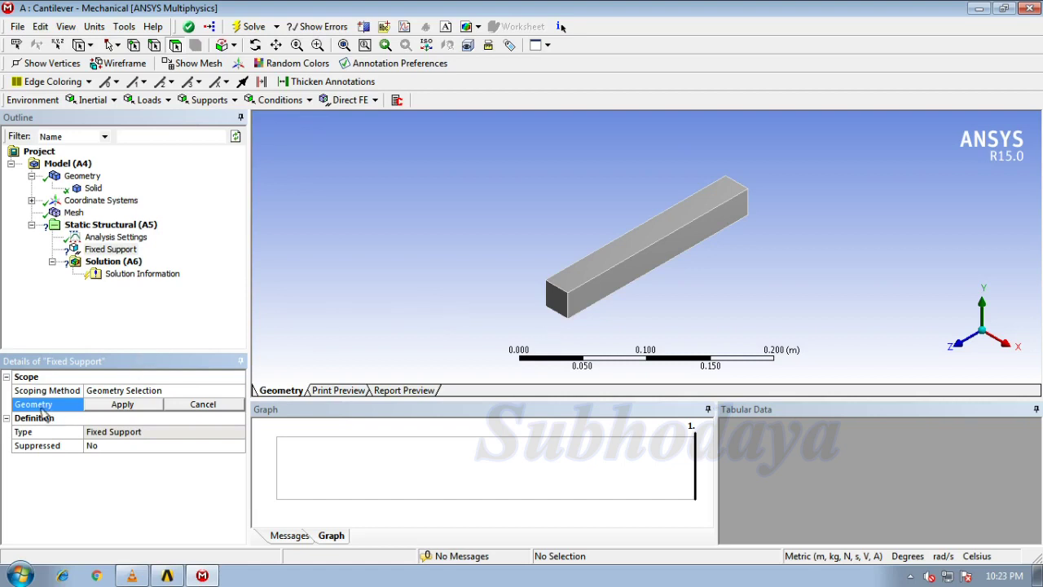
left_click(557, 302)
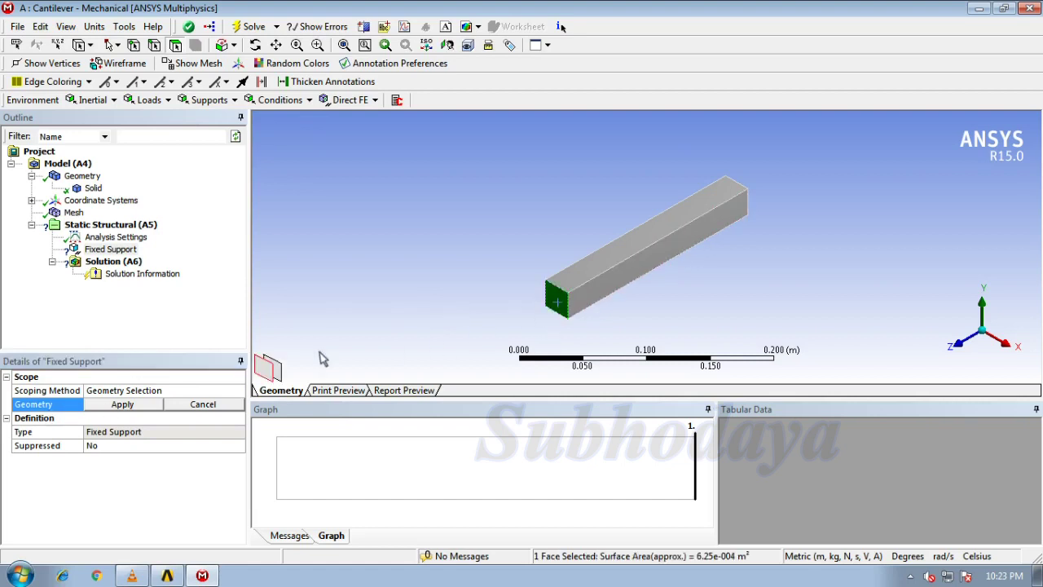
left_click(155, 407)
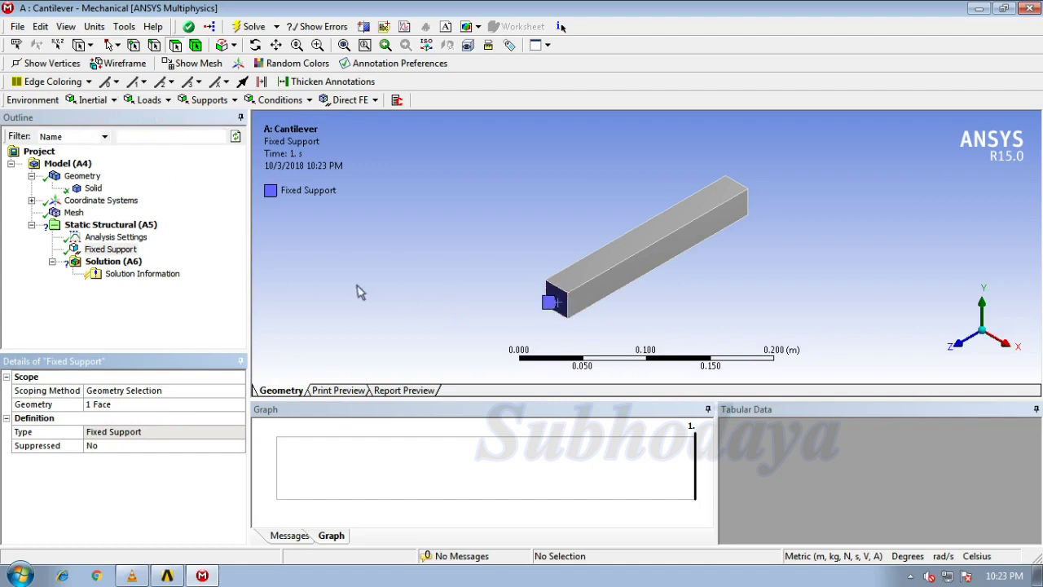
Step: Select the edge at the beam's free end and add a Force load to it
left_click(736, 195)
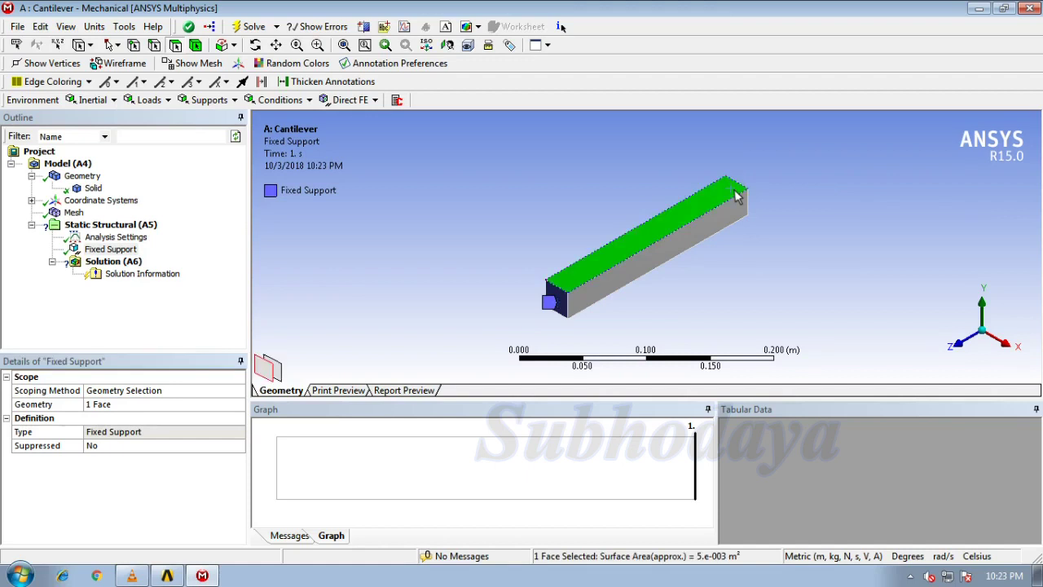
left_click(805, 198)
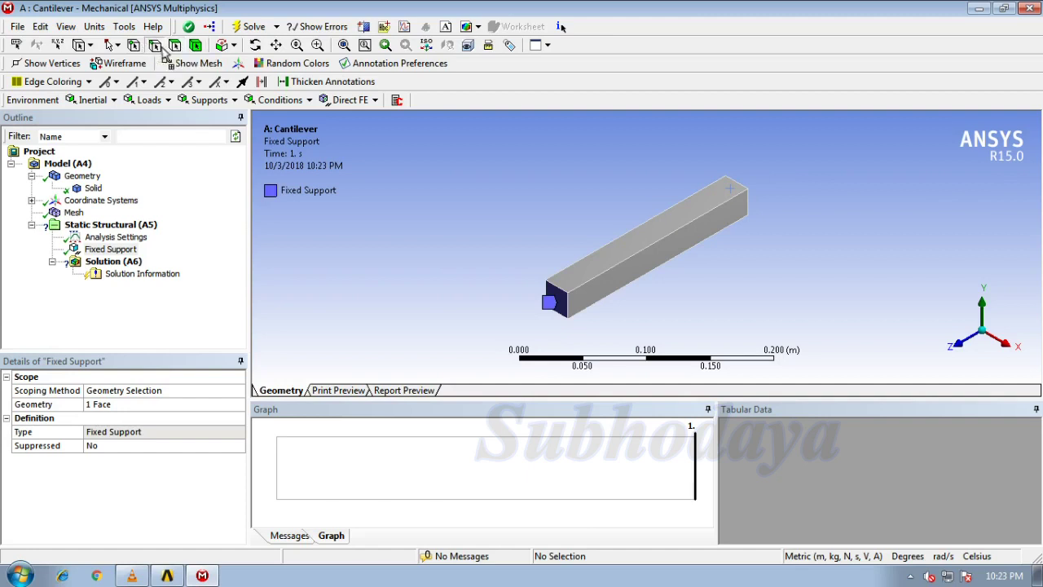
left_click(741, 189)
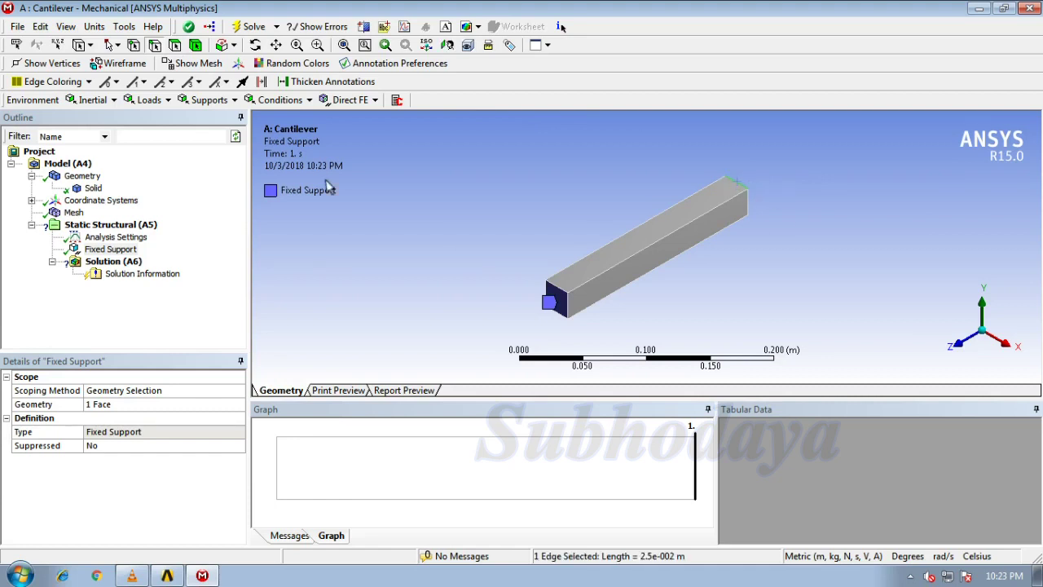
left_click(163, 106)
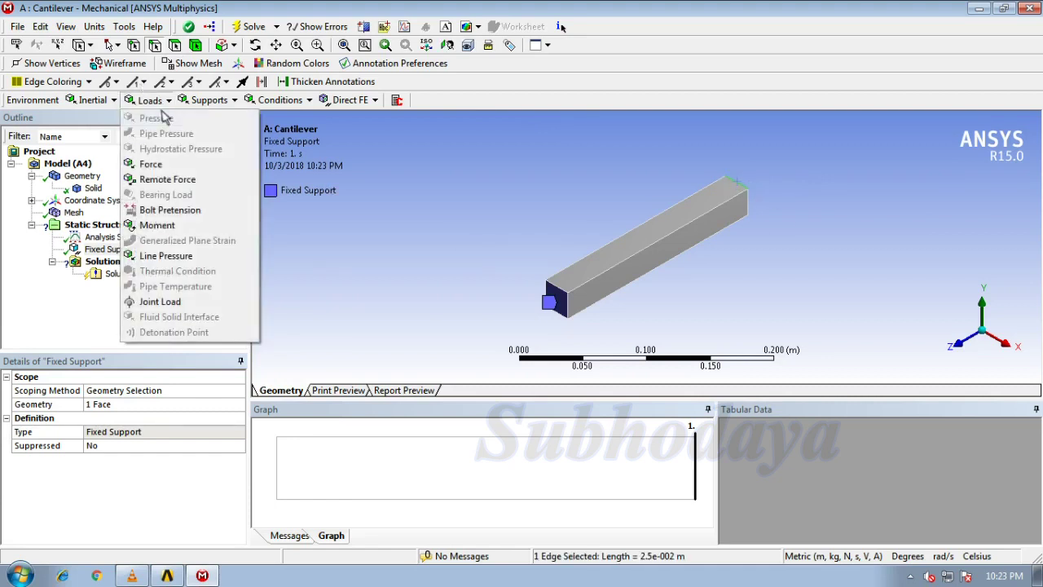
left_click(180, 171)
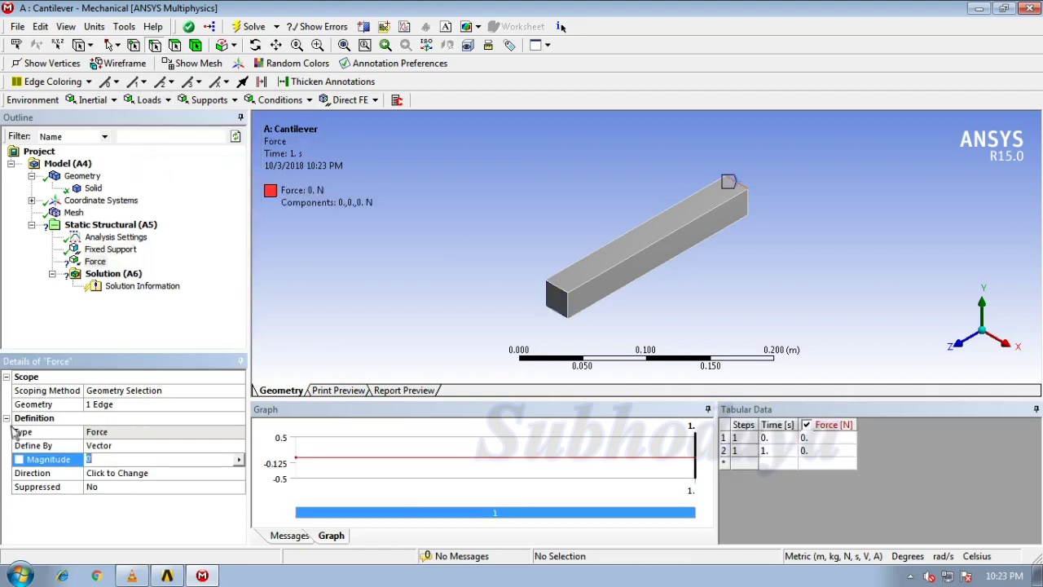
Step: Define the force by Components with a Y component of -100 N
left_click(167, 449)
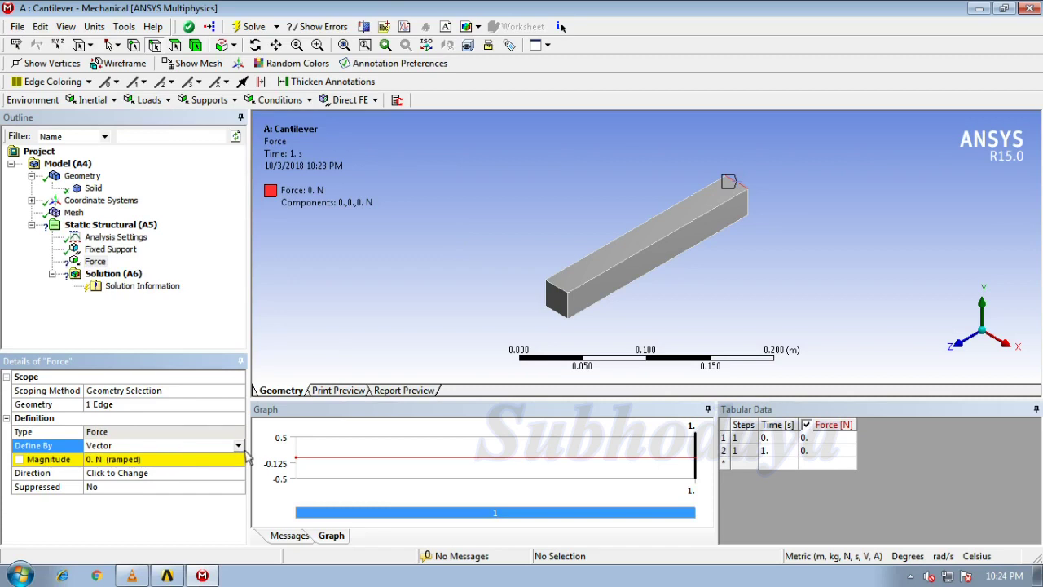
left_click(239, 446)
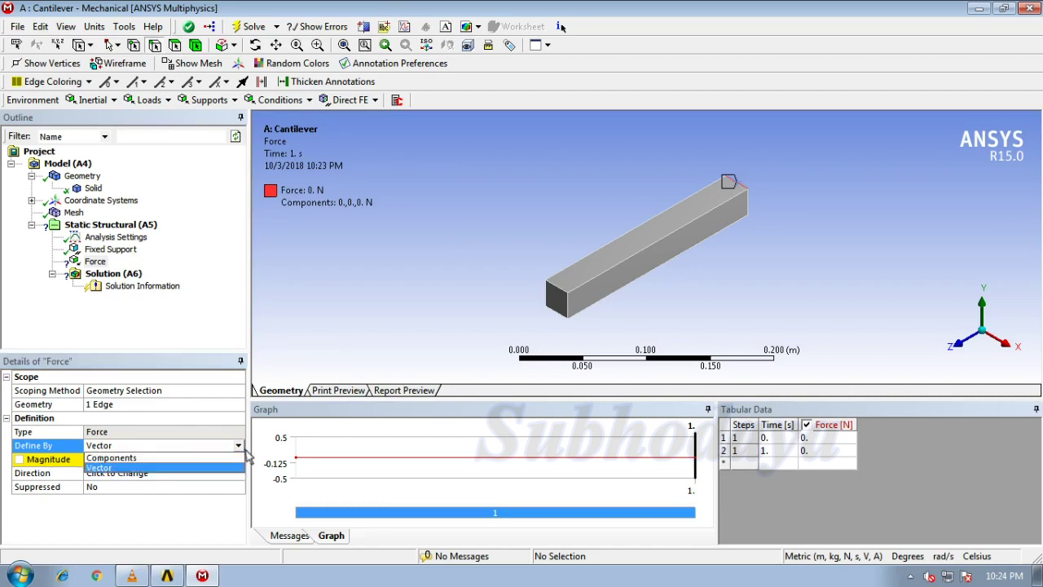
left_click(168, 458)
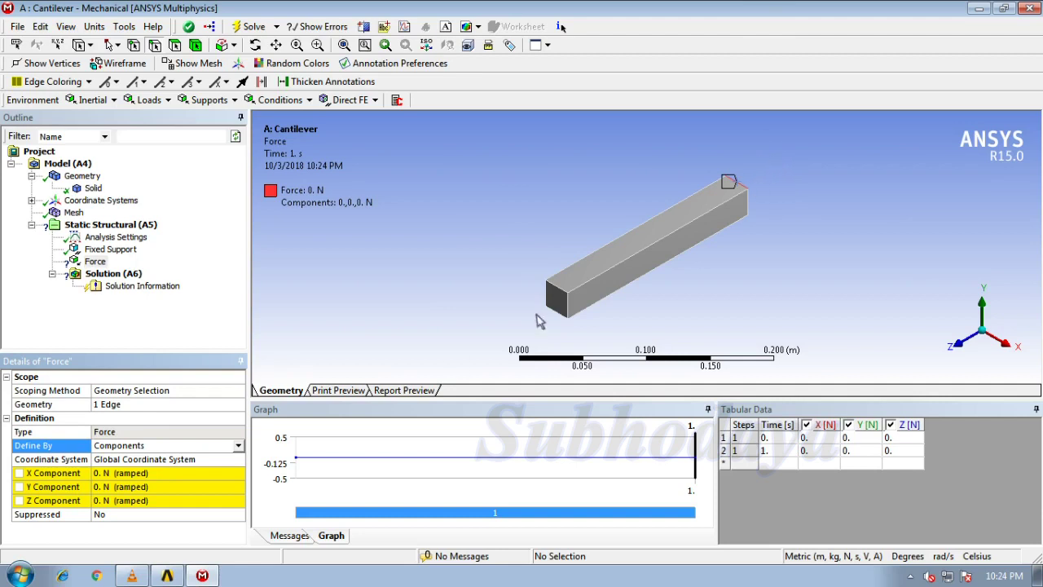
left_click(137, 492)
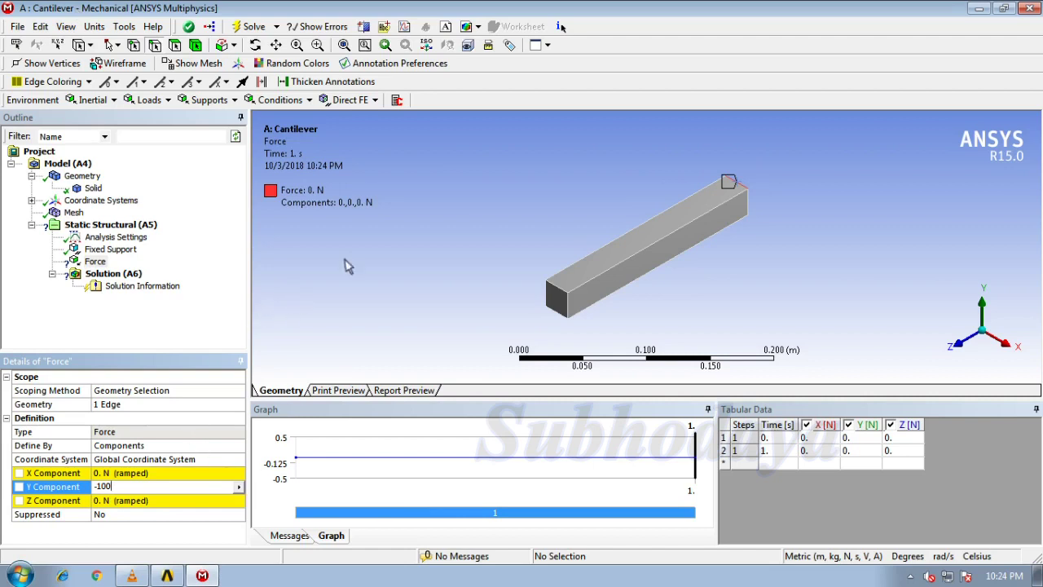
key("Return")
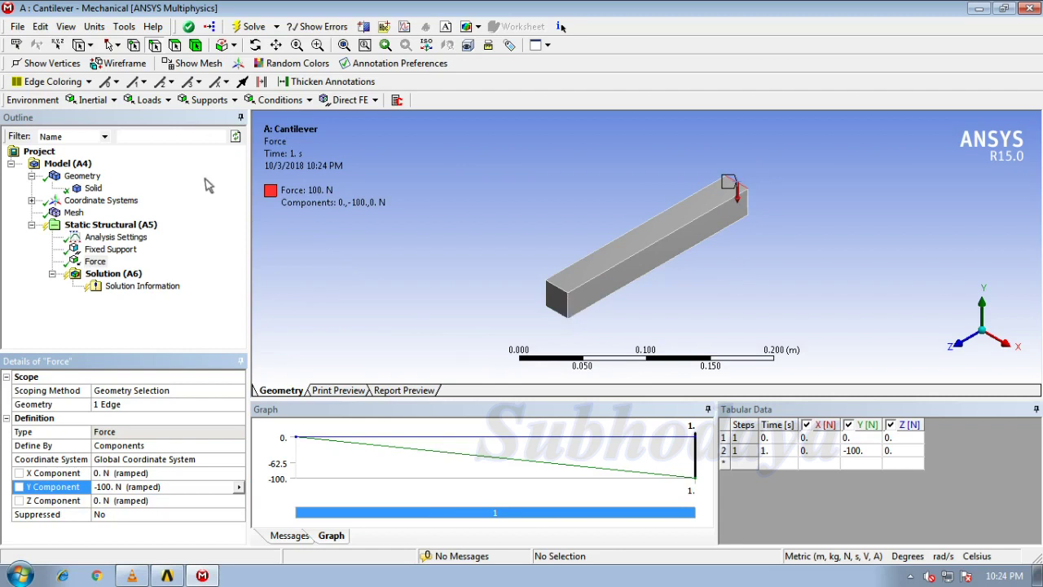
Step: Review the fixed support and force, then add an Equivalent (von-Mises) stress result under Solution
left_click(111, 250)
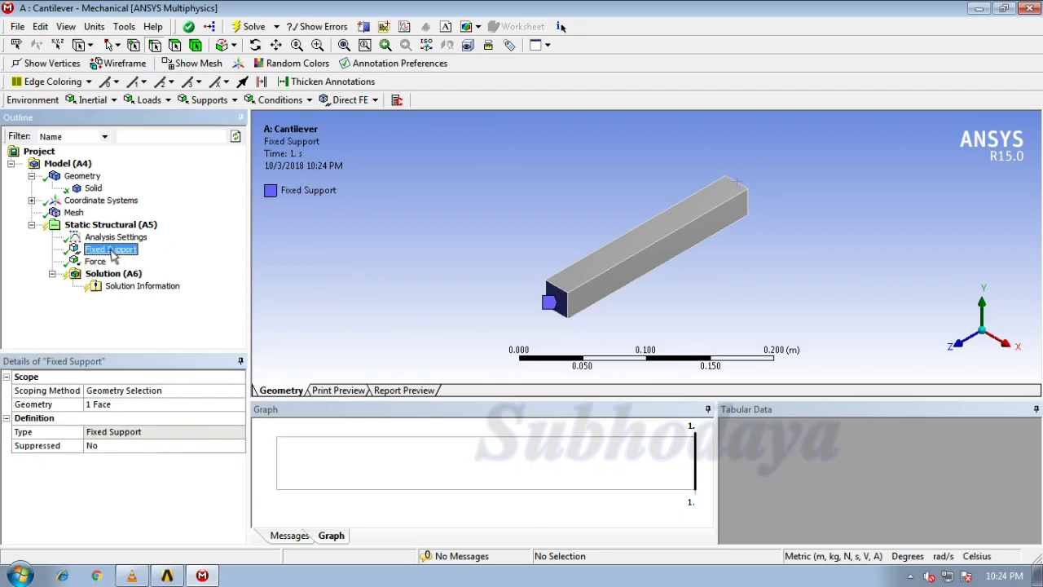
left_click(96, 261)
left_click(113, 274)
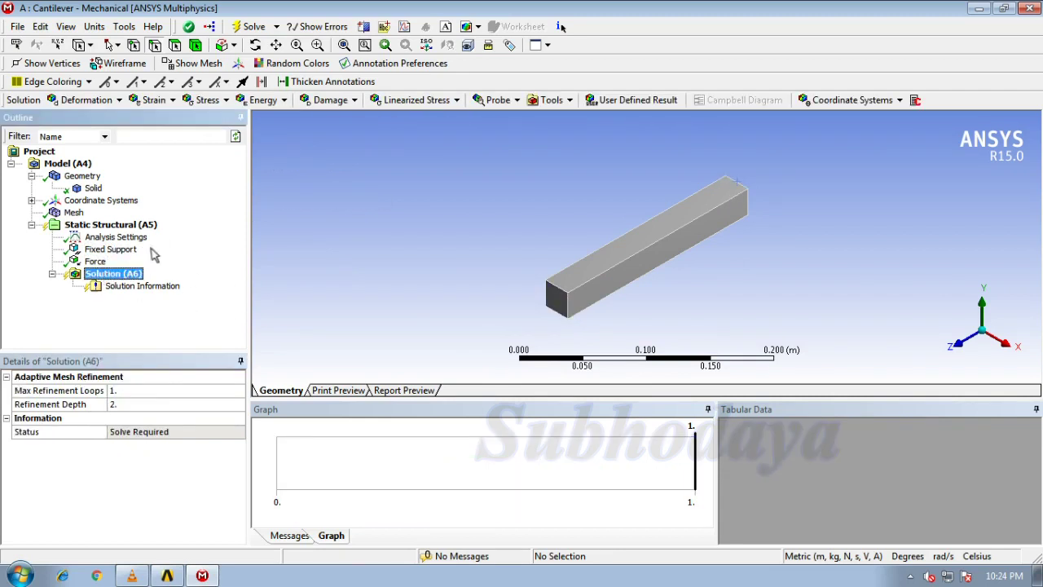
left_click(221, 100)
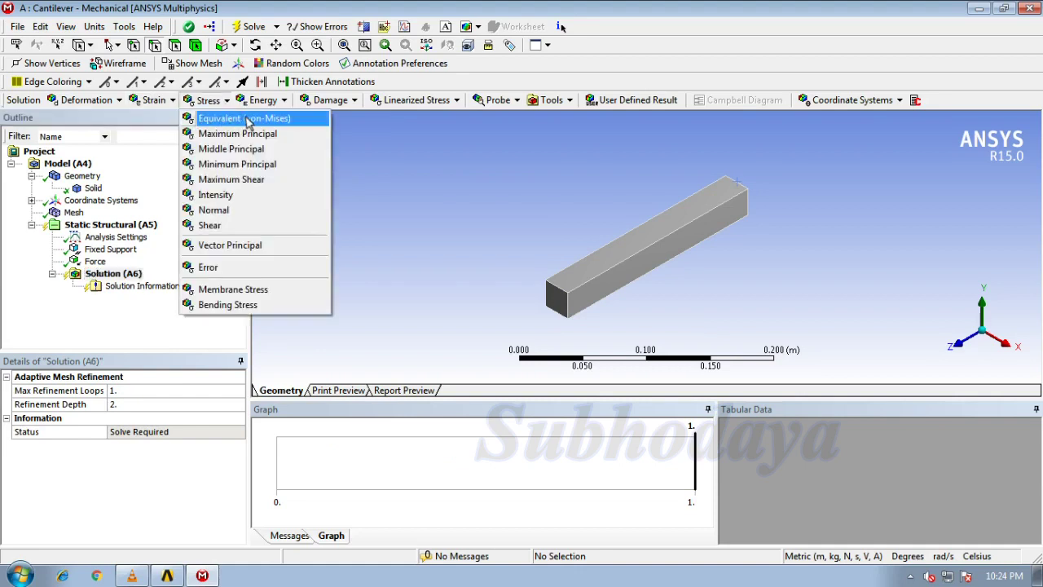
left_click(246, 121)
Step: Browse the energy and strain result lists without adding any, then select Equivalent Stress for its actions
left_click(223, 102)
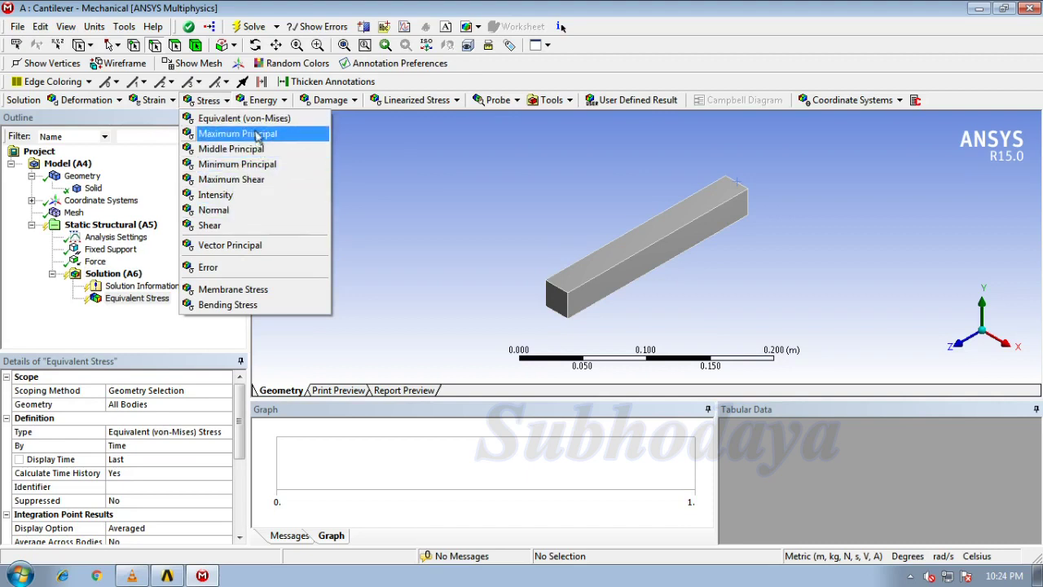
left_click(262, 100)
left_click(262, 100)
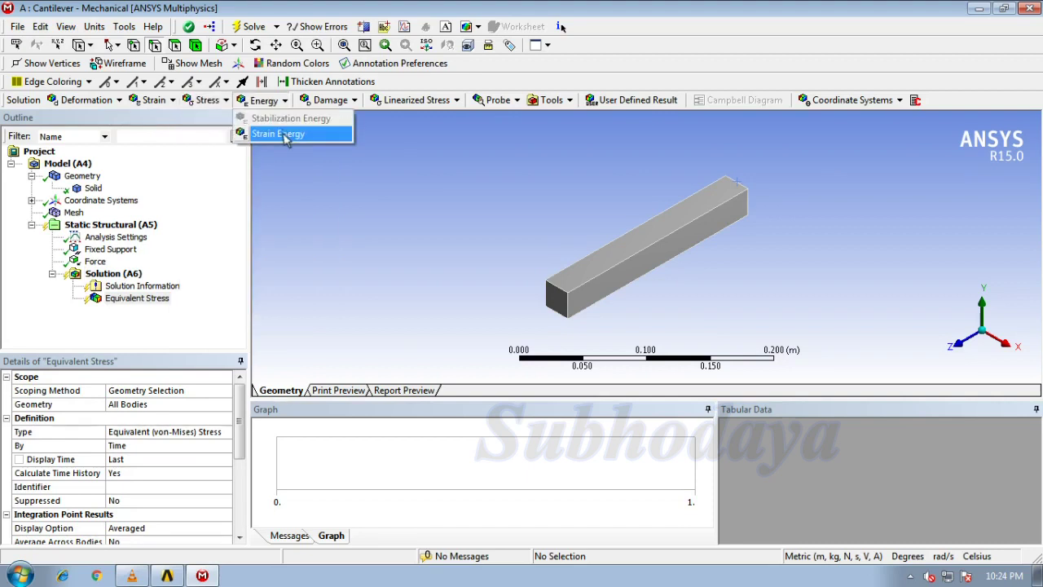
left_click(173, 101)
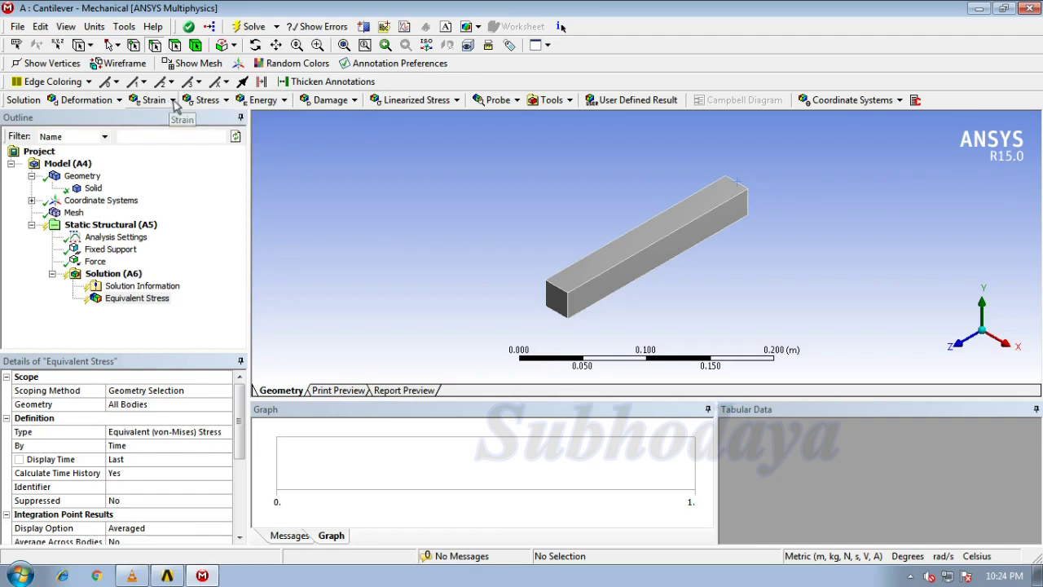
left_click(172, 101)
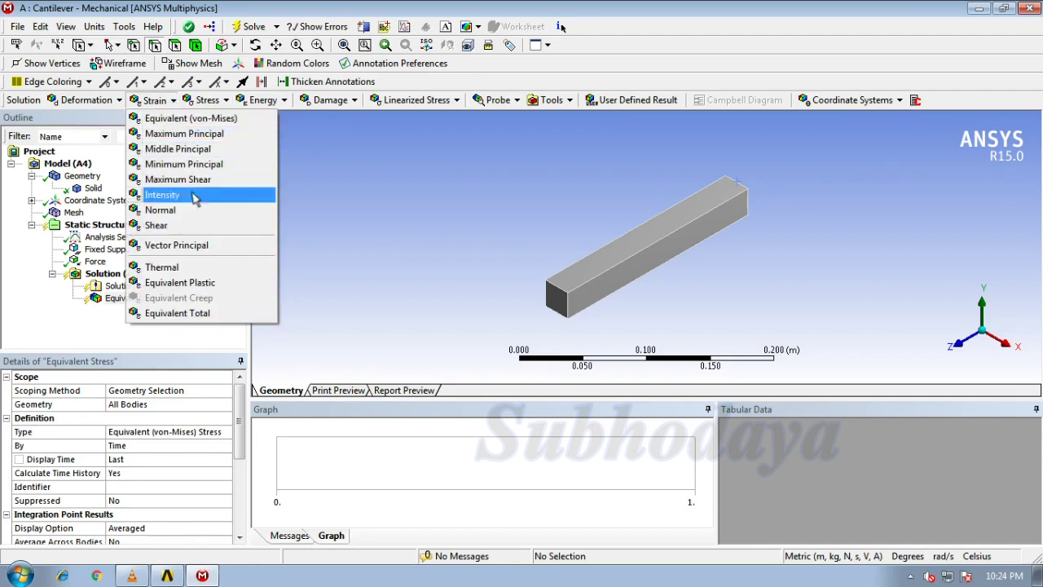
left_click(218, 103)
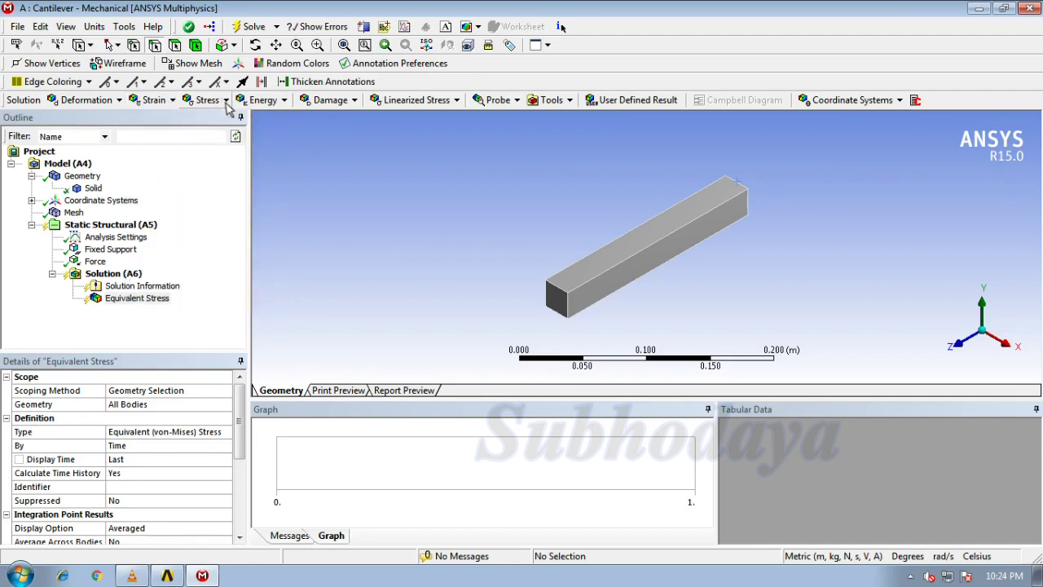
left_click(147, 299)
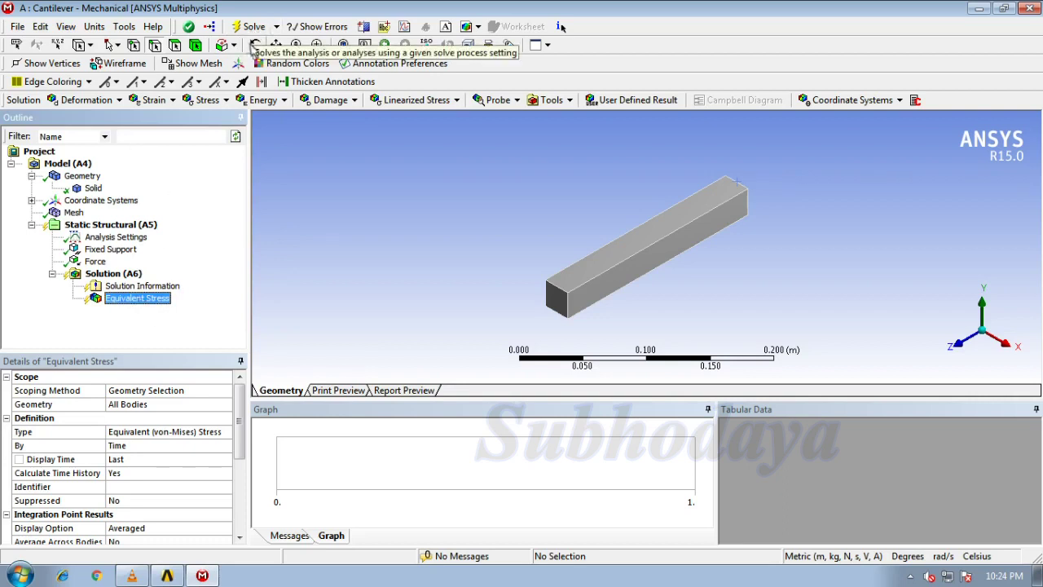
right_click(153, 304)
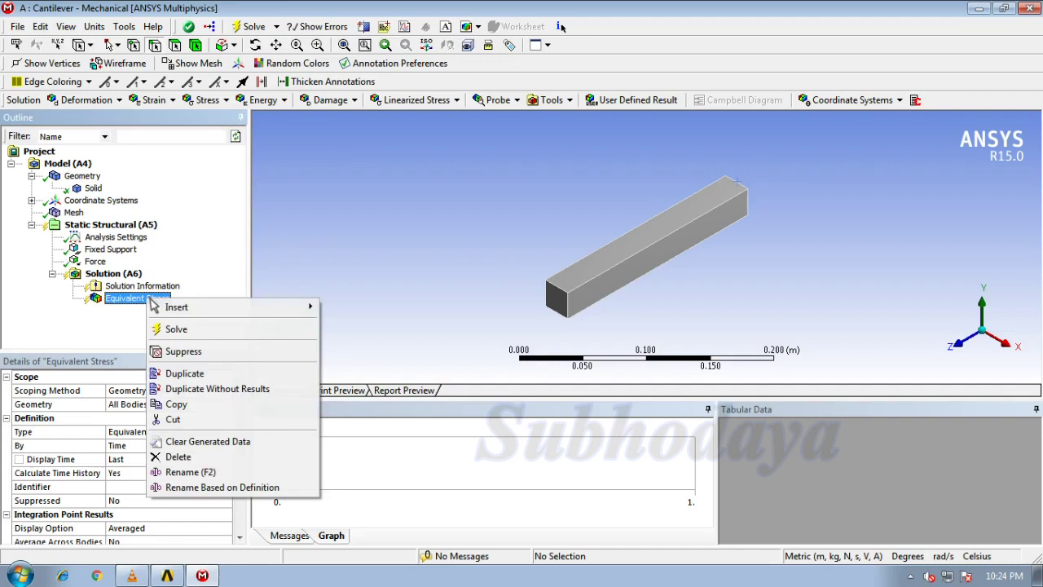
Step: Solve the model and inspect the 12309 Pa to 8.2158e6 Pa stress contour from Z, X and isometric views
left_click(204, 329)
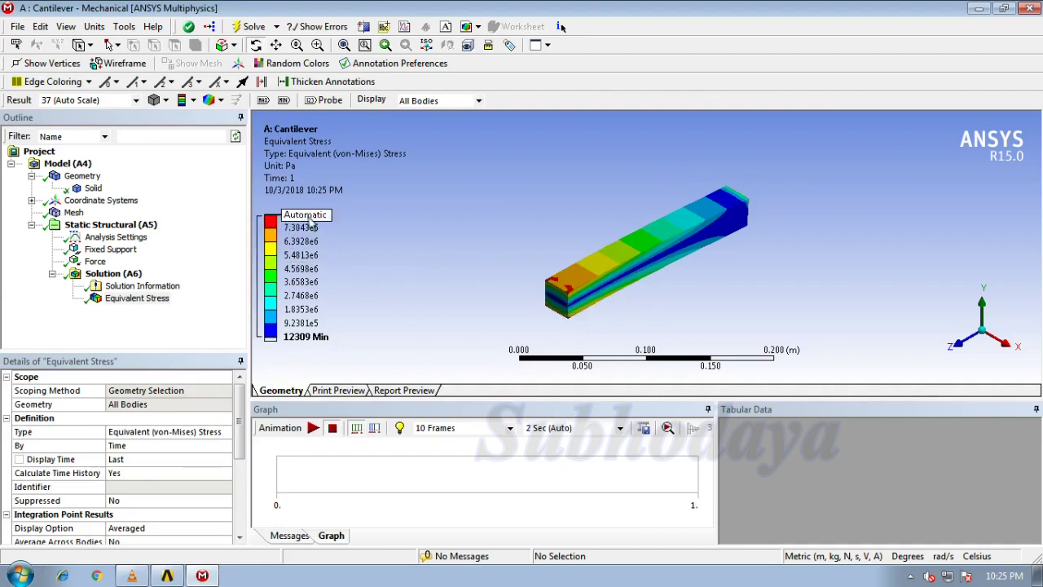
left_click(971, 346)
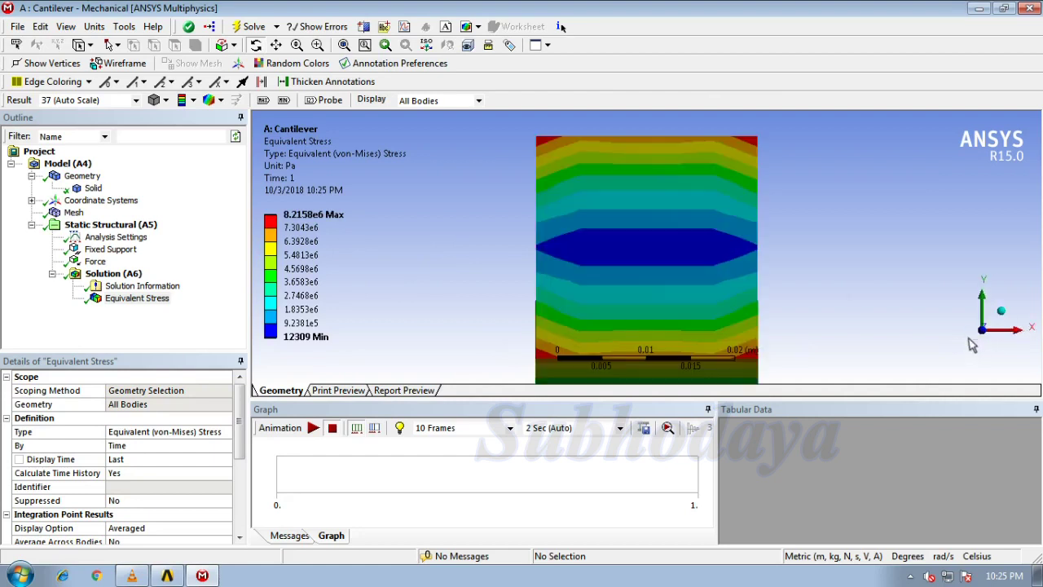
left_click(1014, 333)
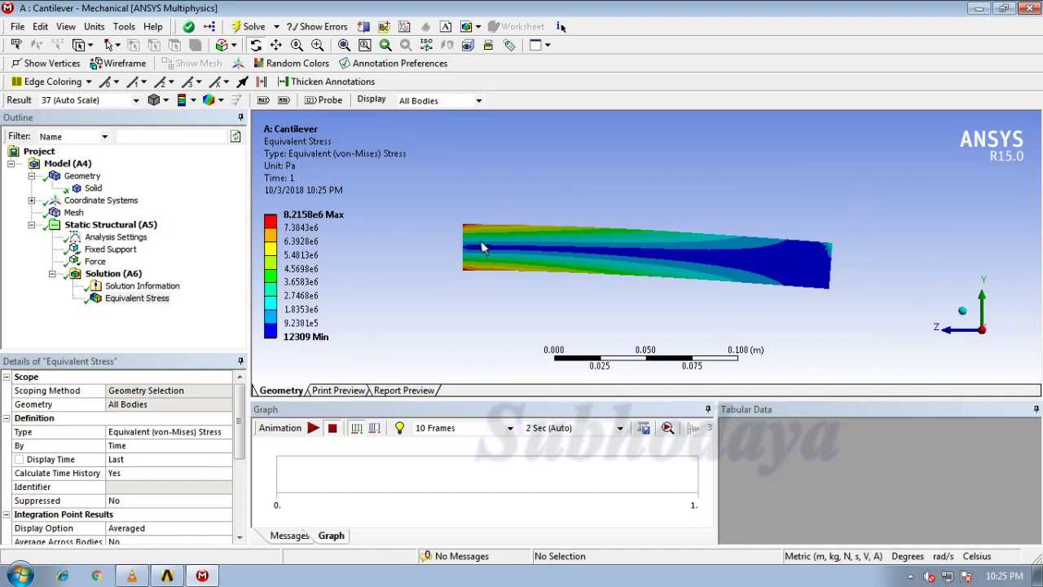
left_click(964, 313)
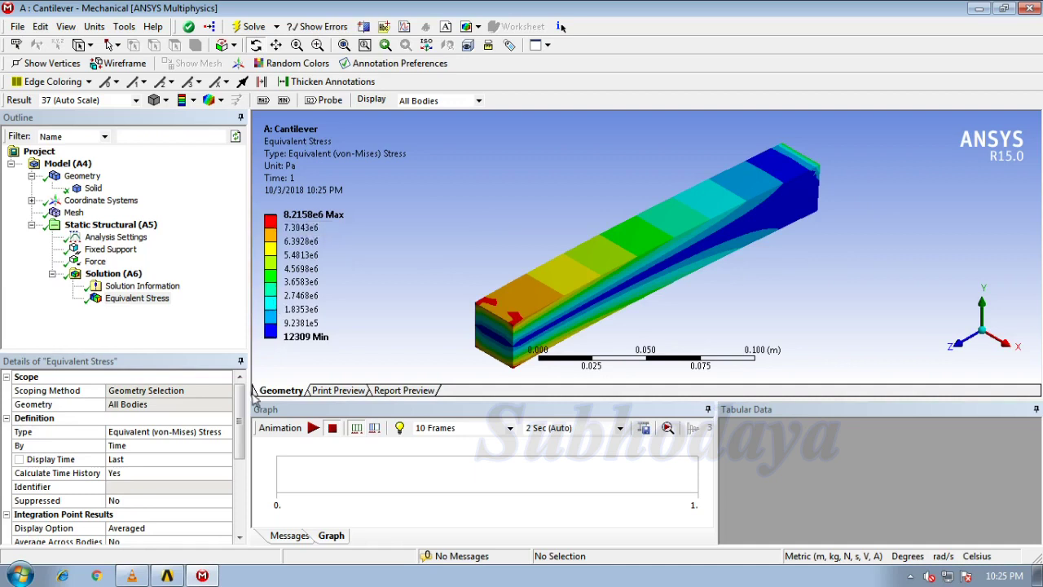
left_click_drag(243, 417, 244, 432)
scroll(244, 434, "down", 5)
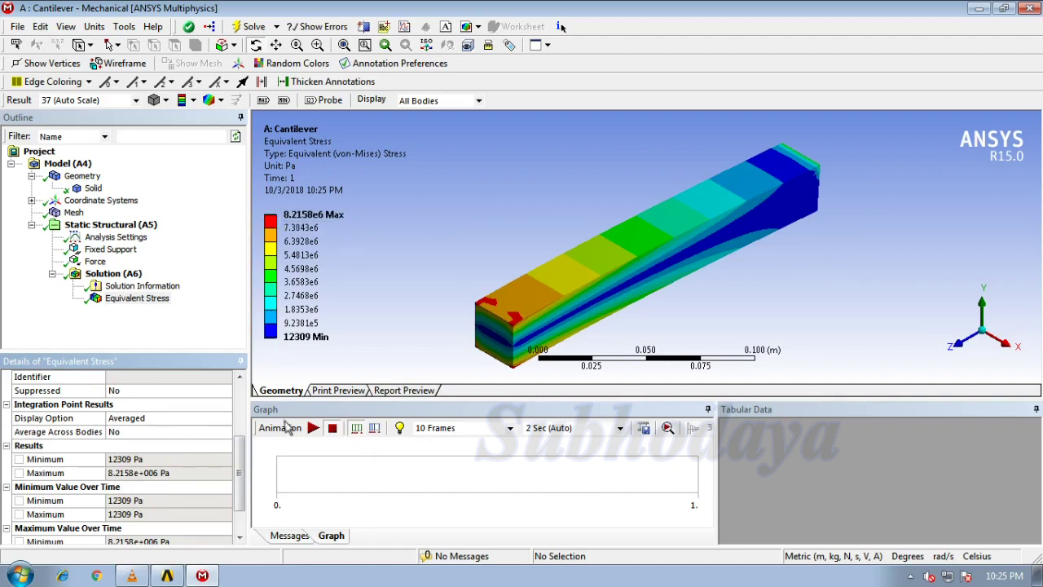
Step: Set the animation to 10 Sec duration and 100 Frames
left_click(622, 429)
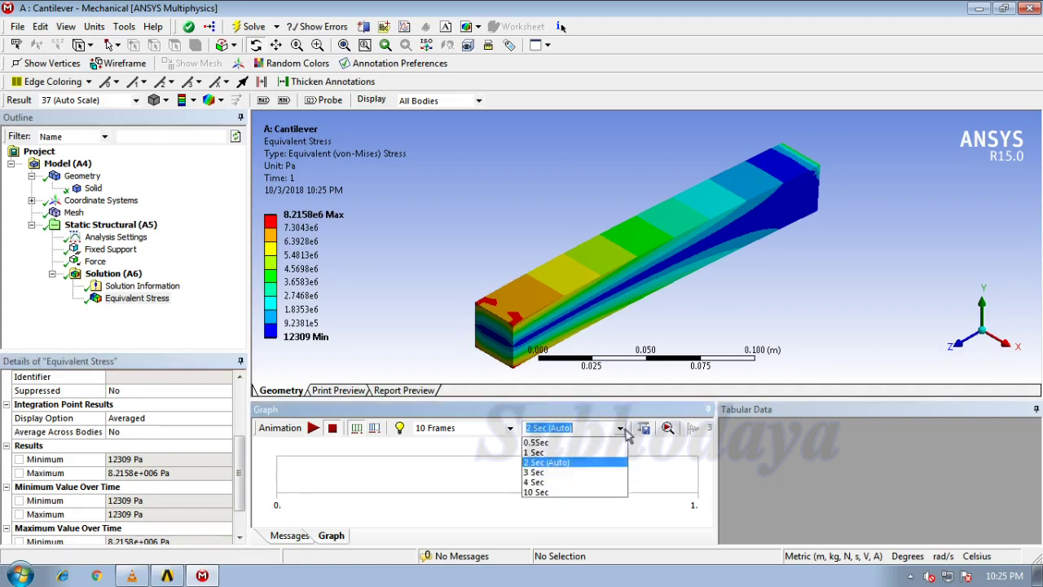
left_click(568, 492)
left_click(459, 433)
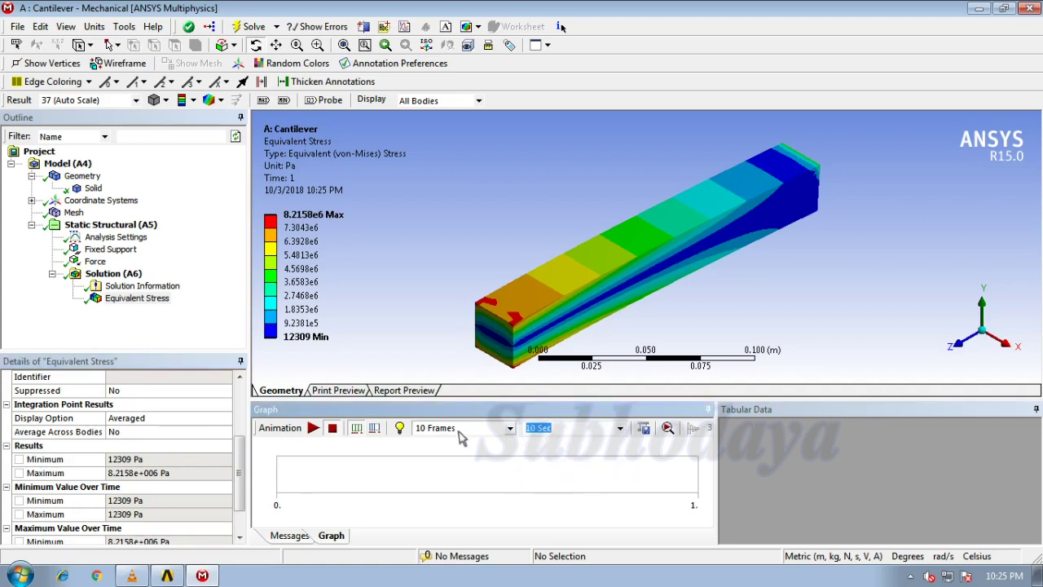
left_click(517, 432)
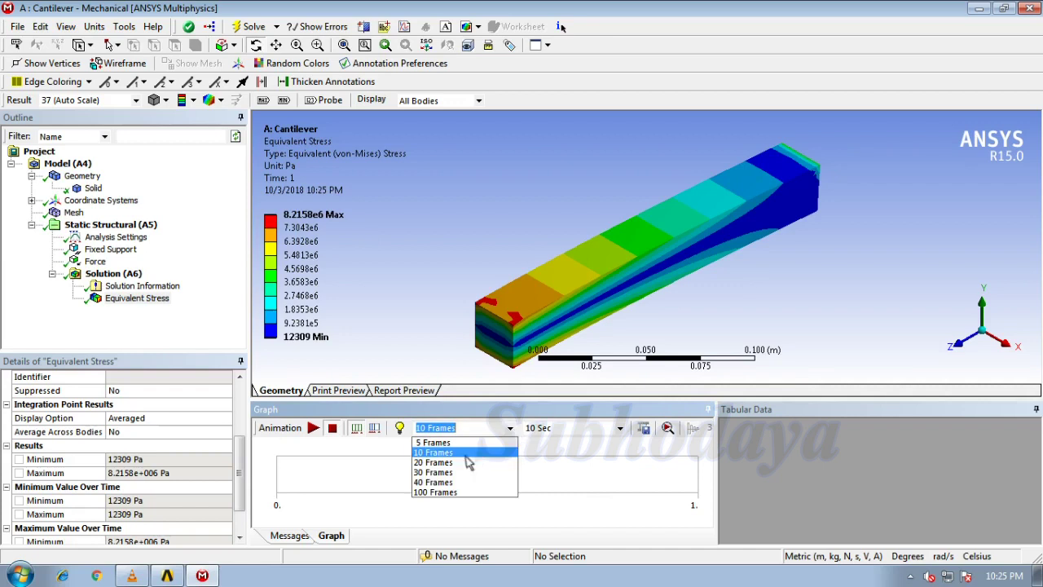
left_click(442, 491)
left_click(428, 316)
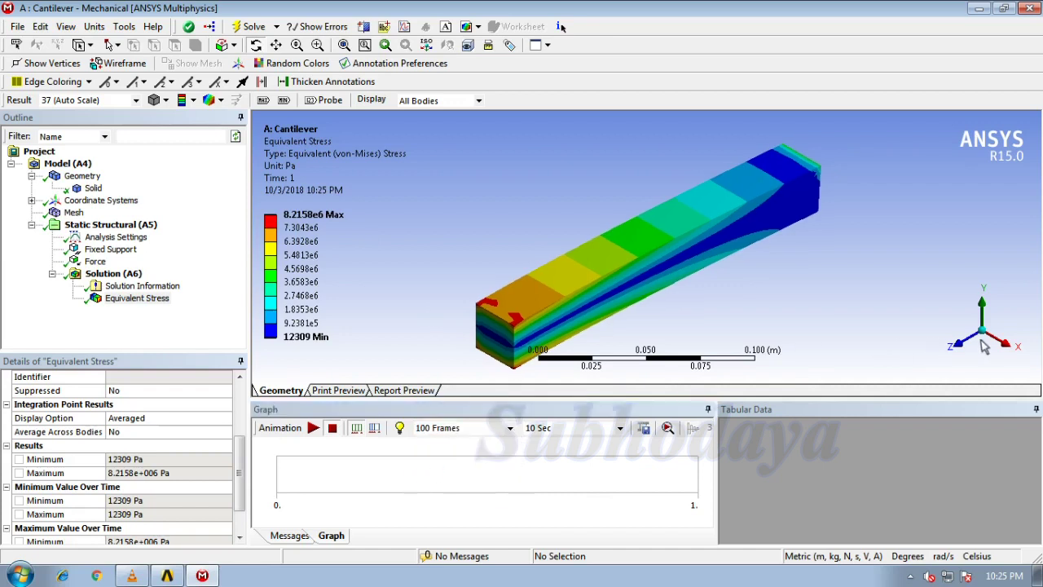
Step: Play the equivalent stress animation, viewing from the Z side and isometric, then stop it
left_click(984, 345)
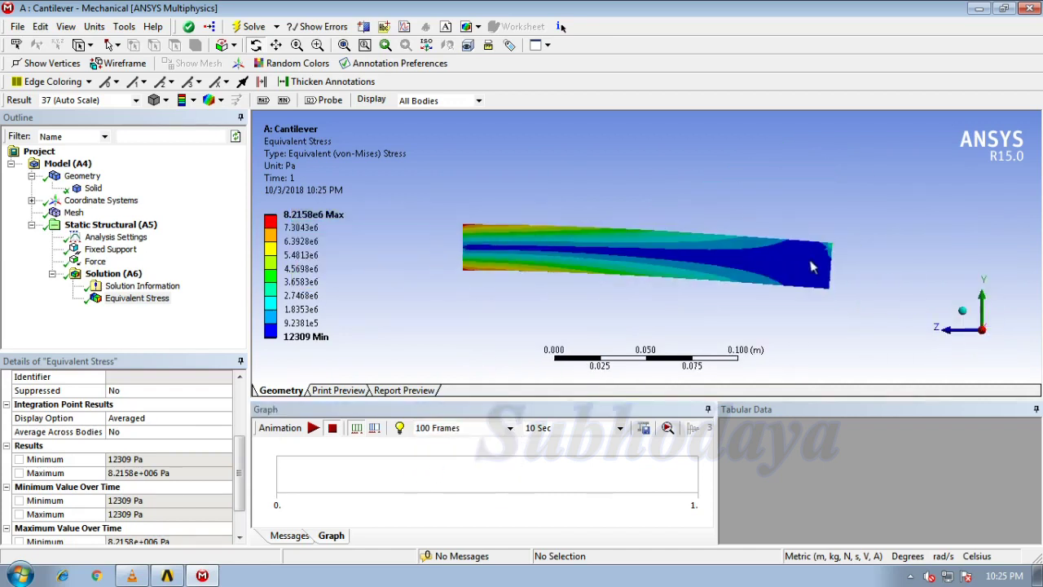
left_click(314, 428)
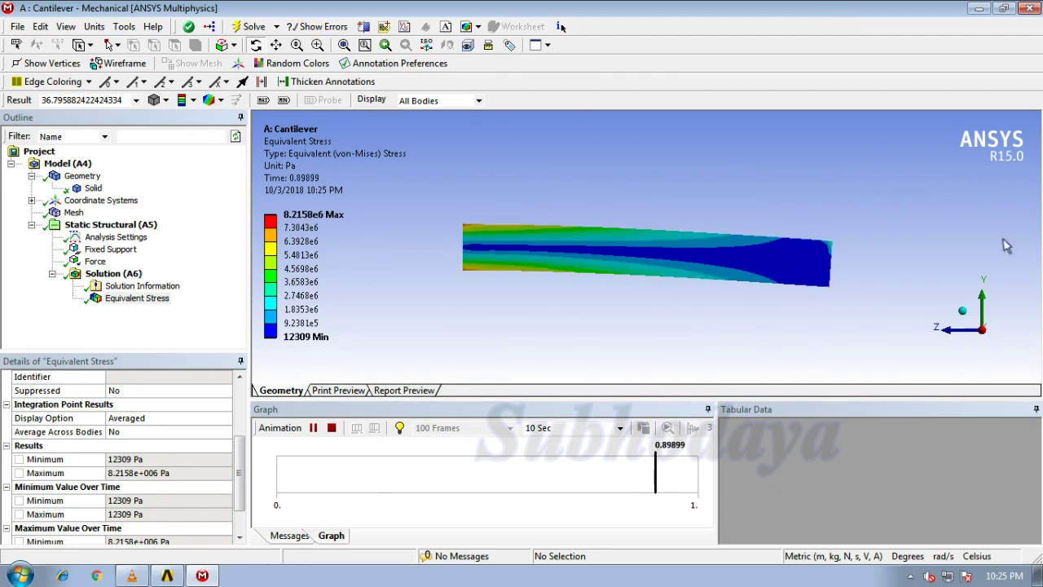
left_click(962, 310)
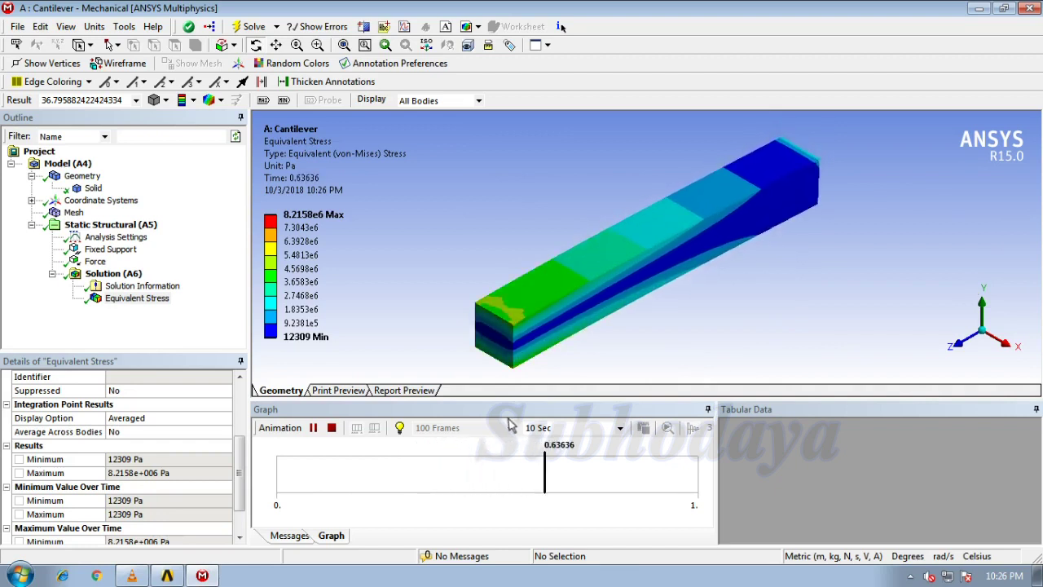
left_click(332, 429)
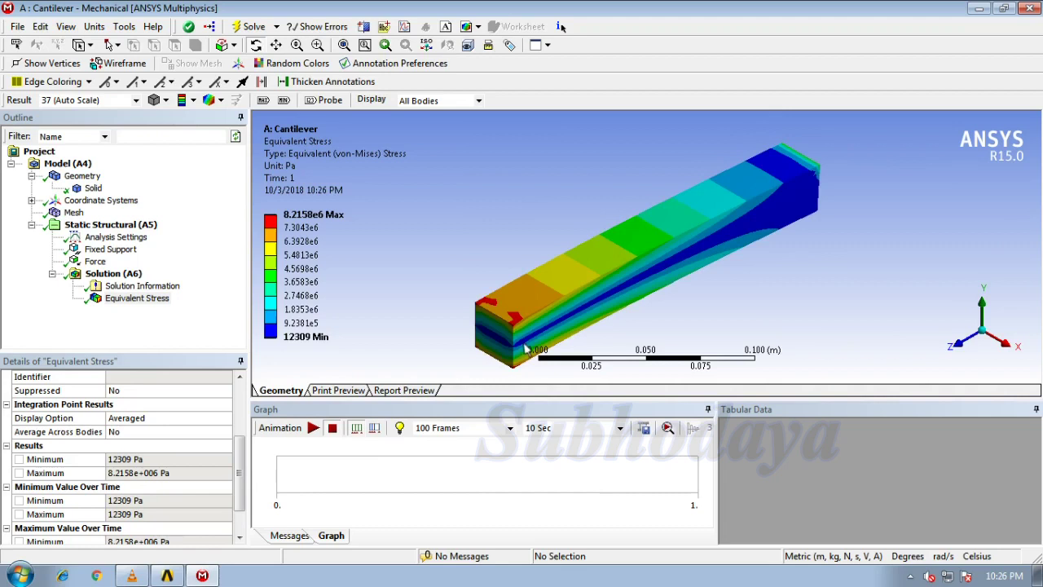